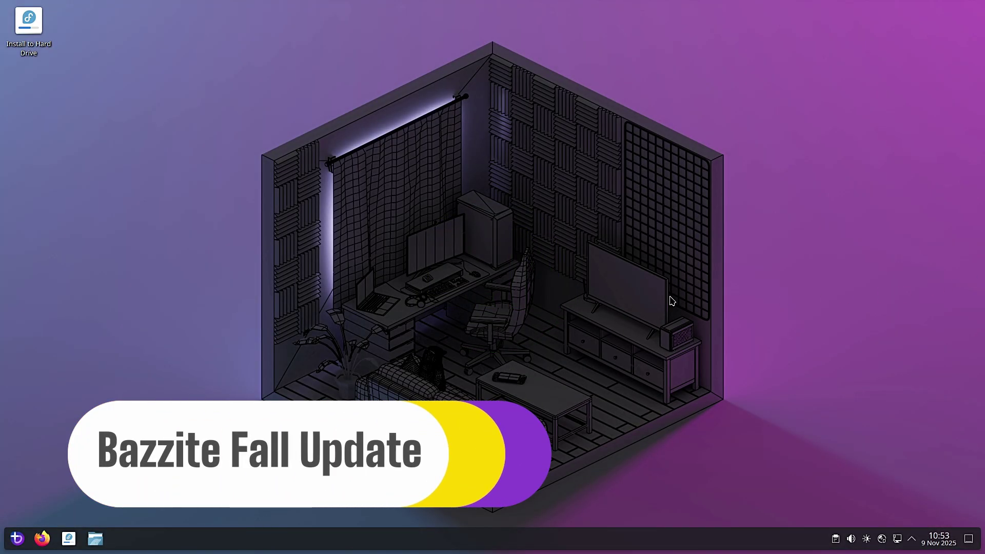
Launch the Dolphin file manager and enlarge its window.
left_click(96, 539)
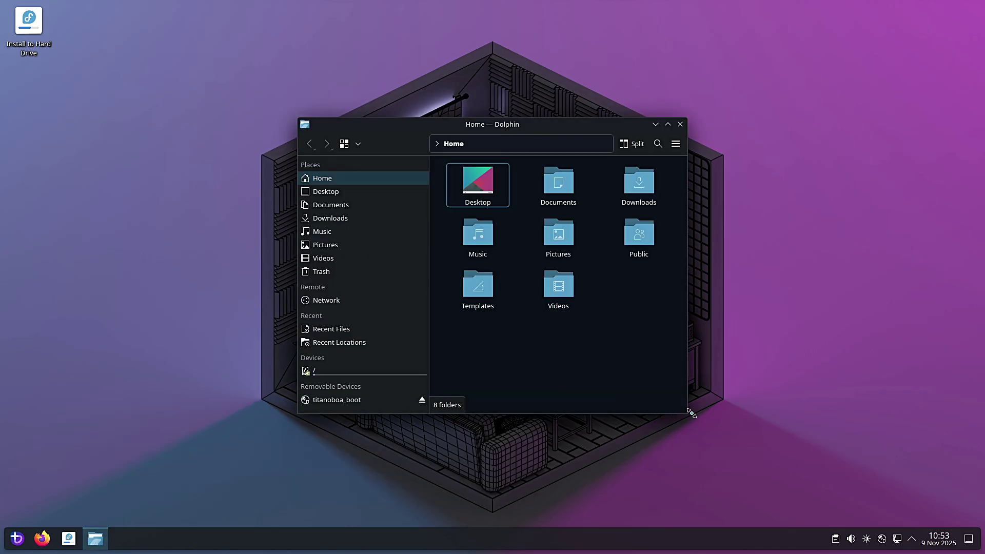
left_click_drag(690, 412, 871, 453)
left_click_drag(589, 122, 481, 55)
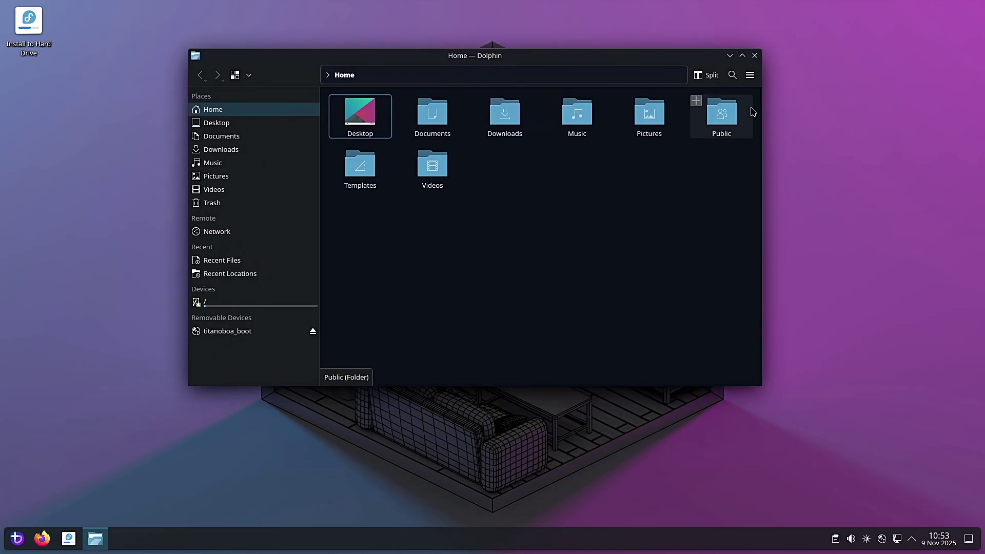
Open the Dolphin Handbook and the About Dolphin information from Dolphin's main menu.
left_click(749, 76)
mouse_move(820, 234)
left_click(860, 240)
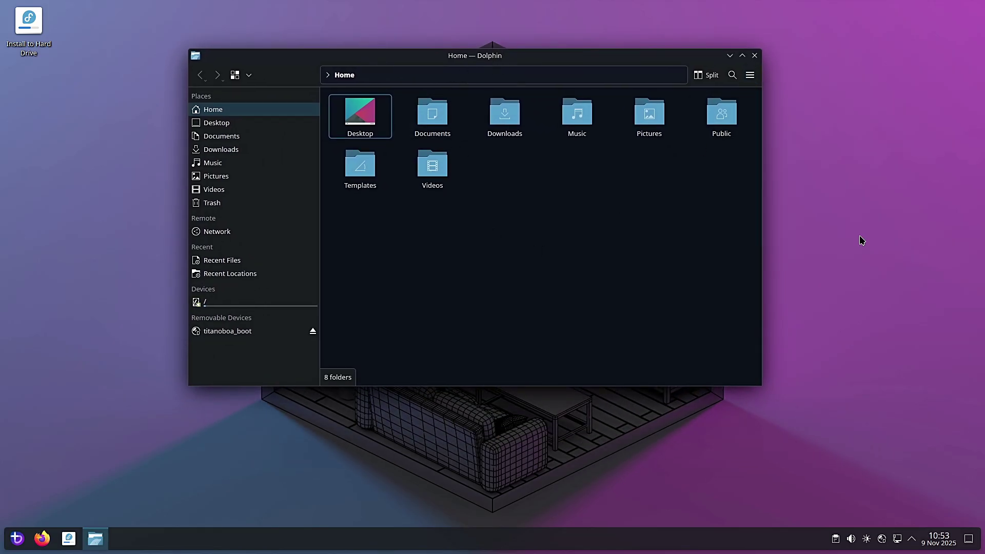
left_click(749, 76)
mouse_move(803, 239)
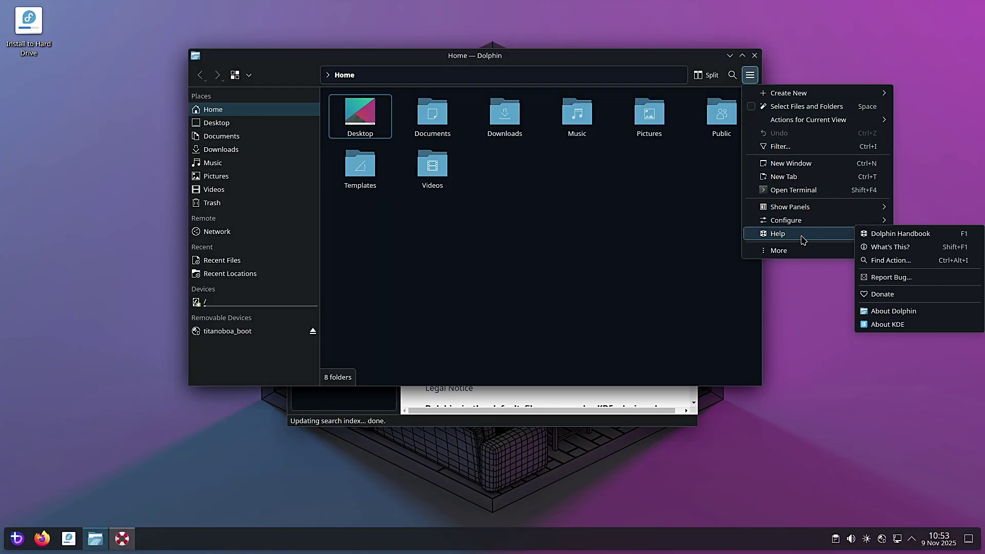
left_click(895, 310)
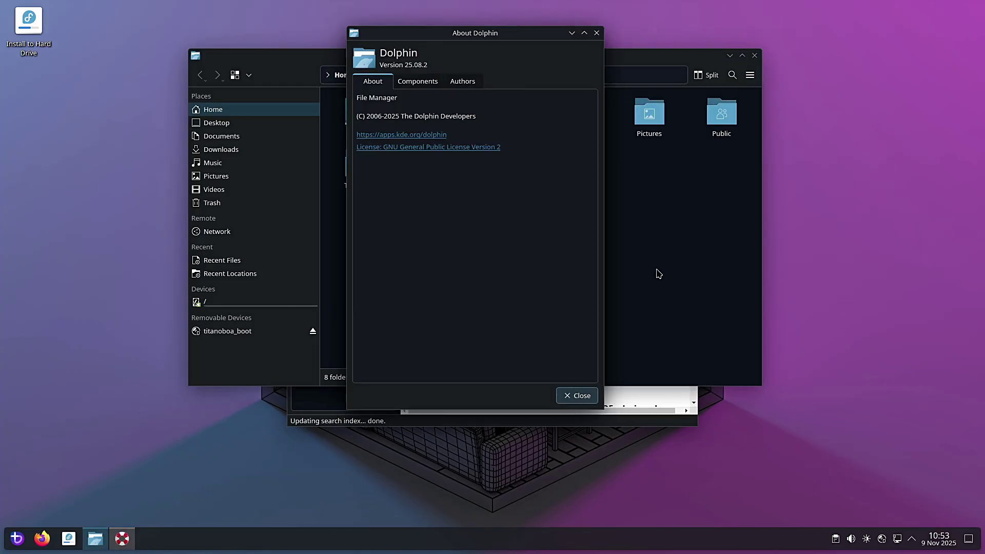
Close the About Dolphin dialog, the Handbook window and Dolphin itself.
left_click(575, 394)
left_click(583, 423)
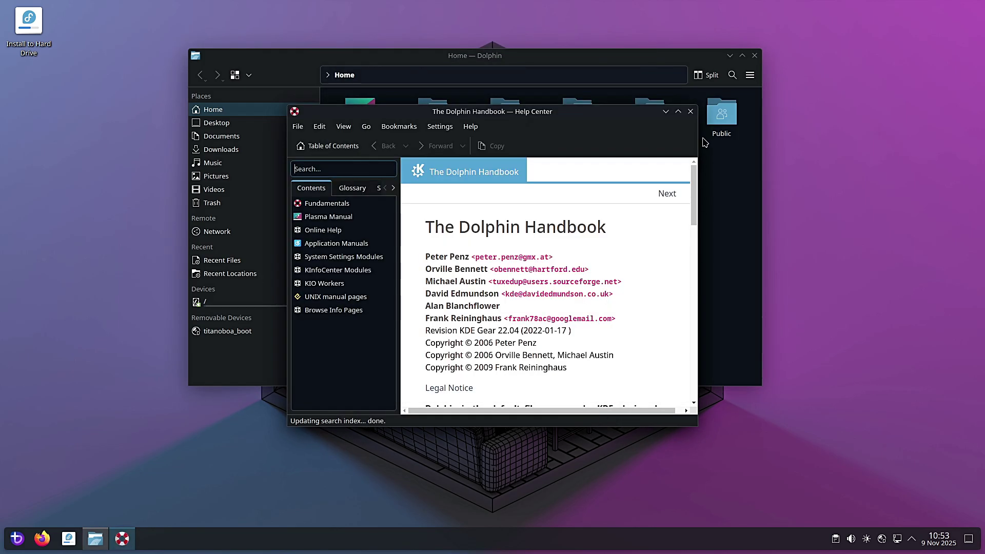
left_click(691, 112)
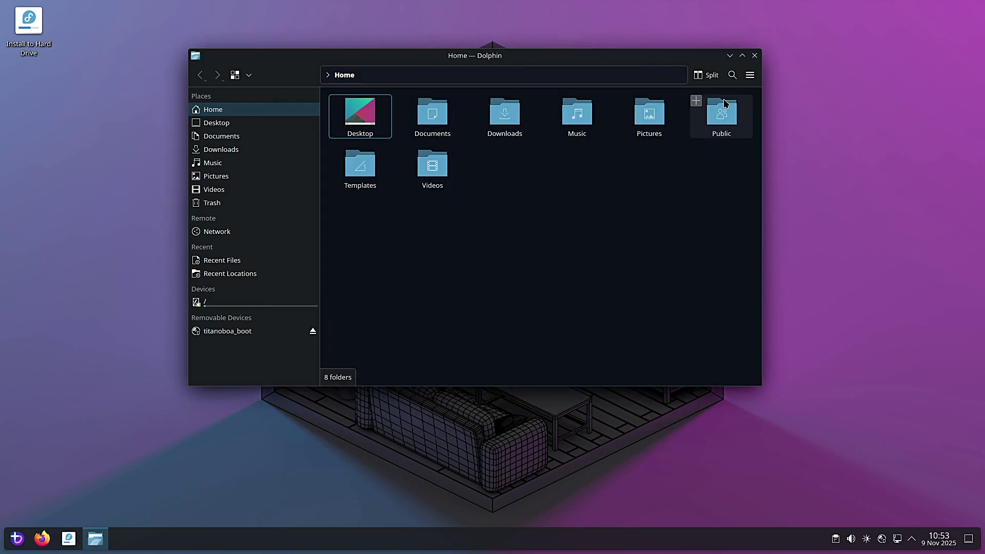
left_click(754, 56)
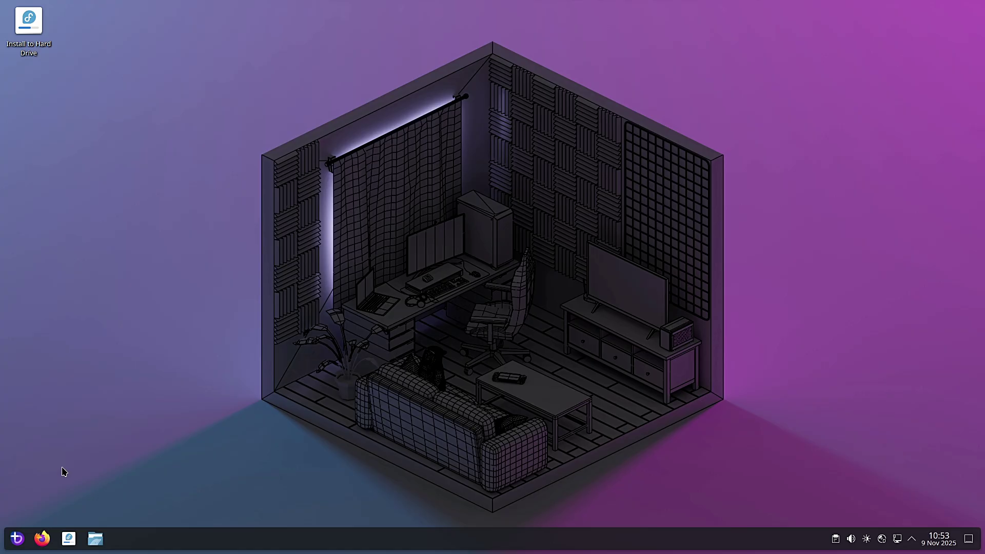
Launch System Settings from the application launcher and enlarge its window.
left_click(27, 536)
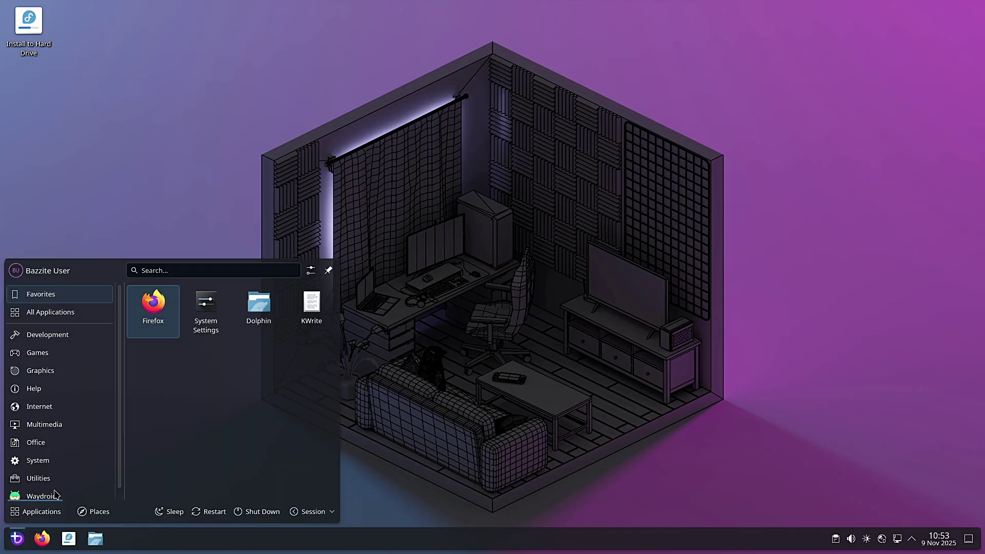
left_click(204, 316)
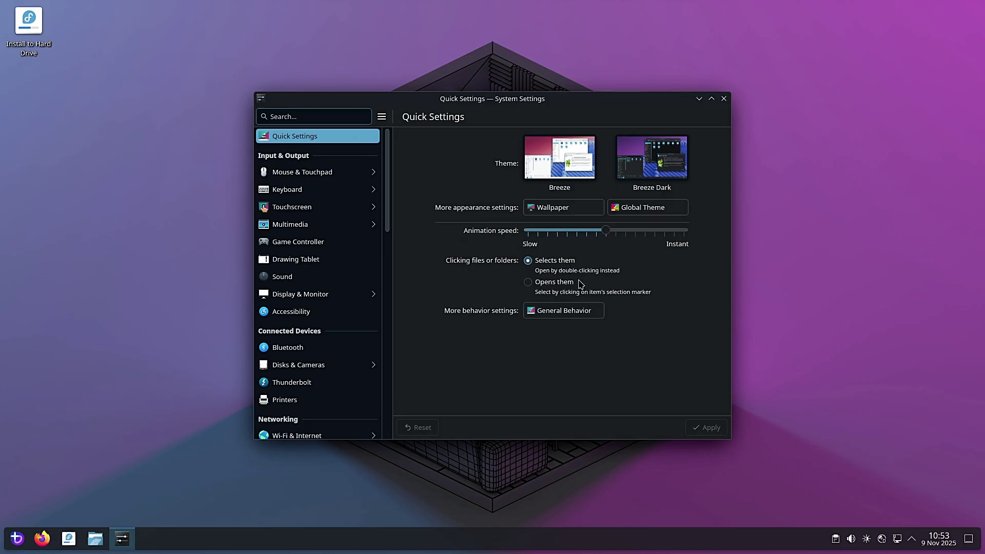
left_click_drag(726, 442, 877, 476)
left_click_drag(571, 97, 516, 46)
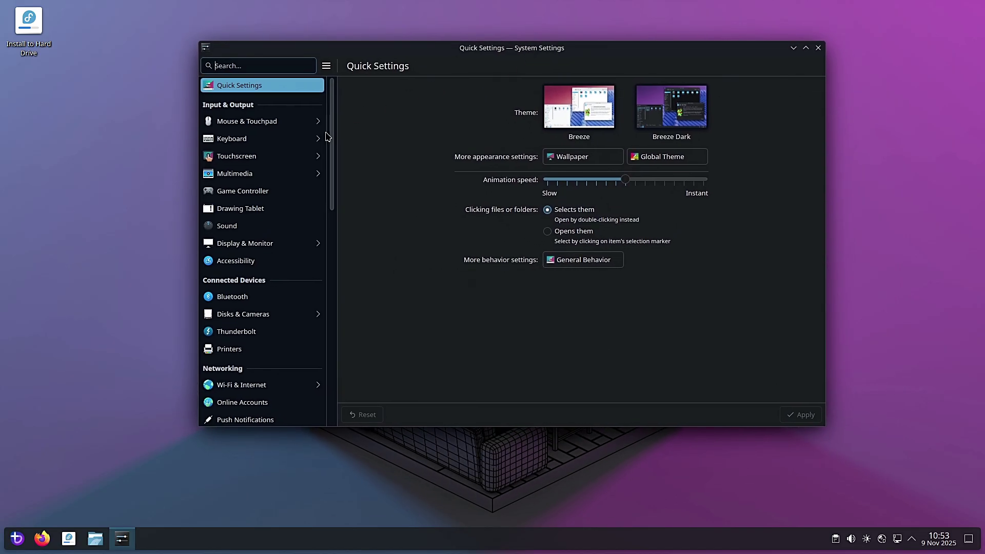
Scroll the settings sidebar back up and open the Wallpaper page.
left_click_drag(330, 135, 333, 355)
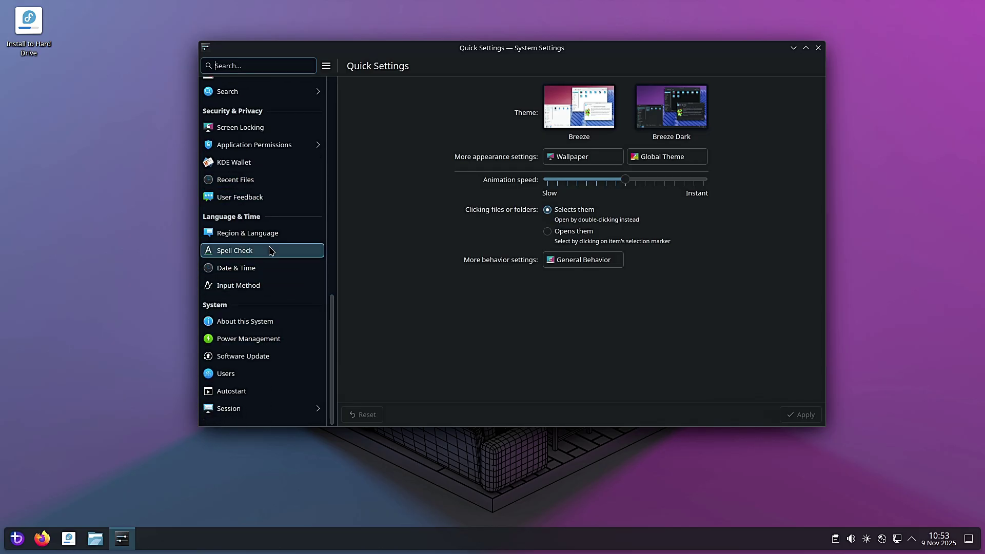
scroll(268, 241, "up", 2)
scroll(263, 143, "up", 2)
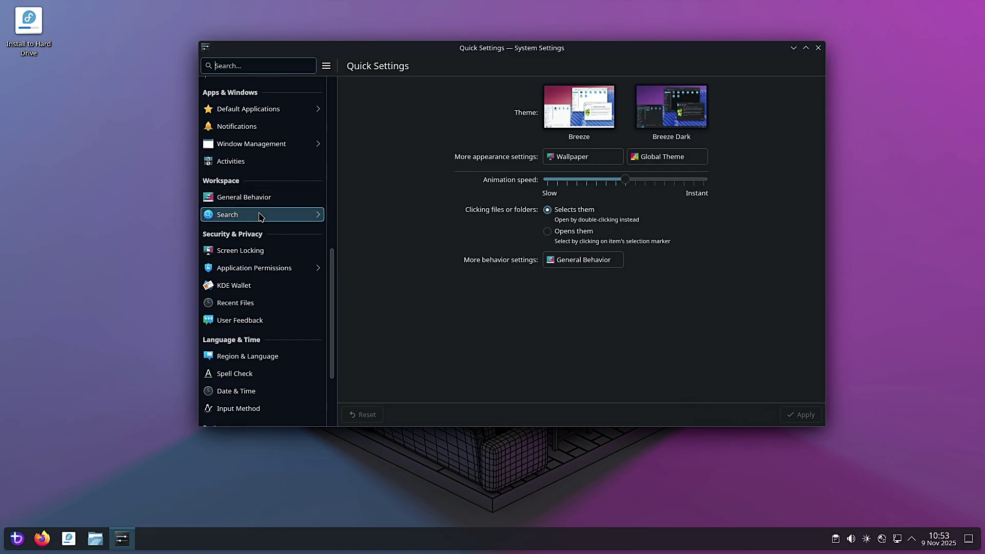
scroll(264, 205, "up", 3)
scroll(271, 215, "up", 2)
left_click(262, 179)
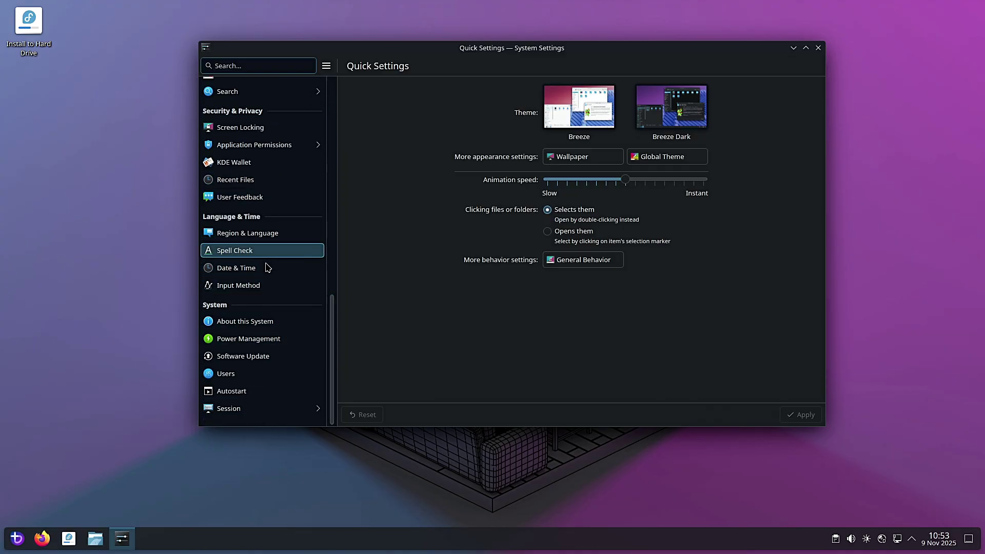
scroll(262, 251, "up", 2)
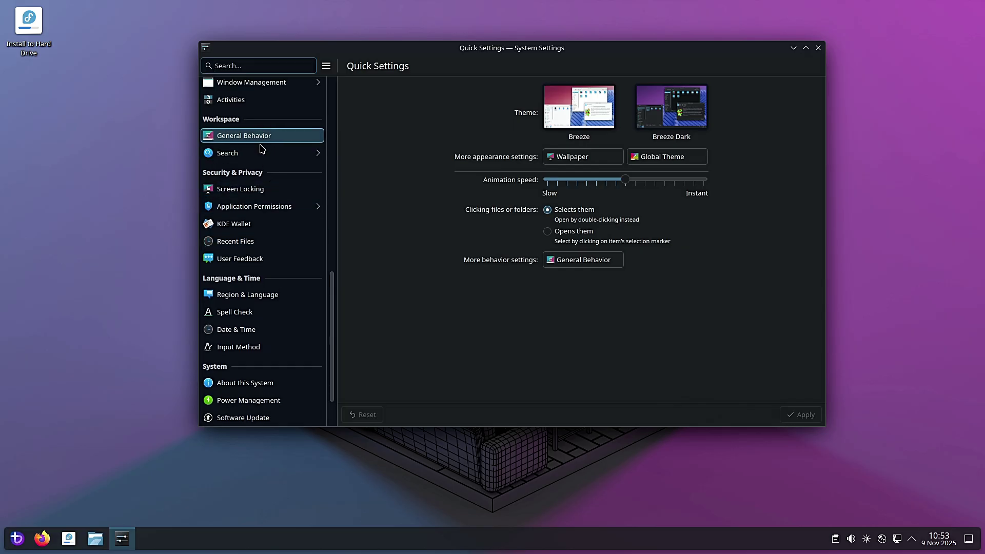
scroll(260, 153, "up", 2)
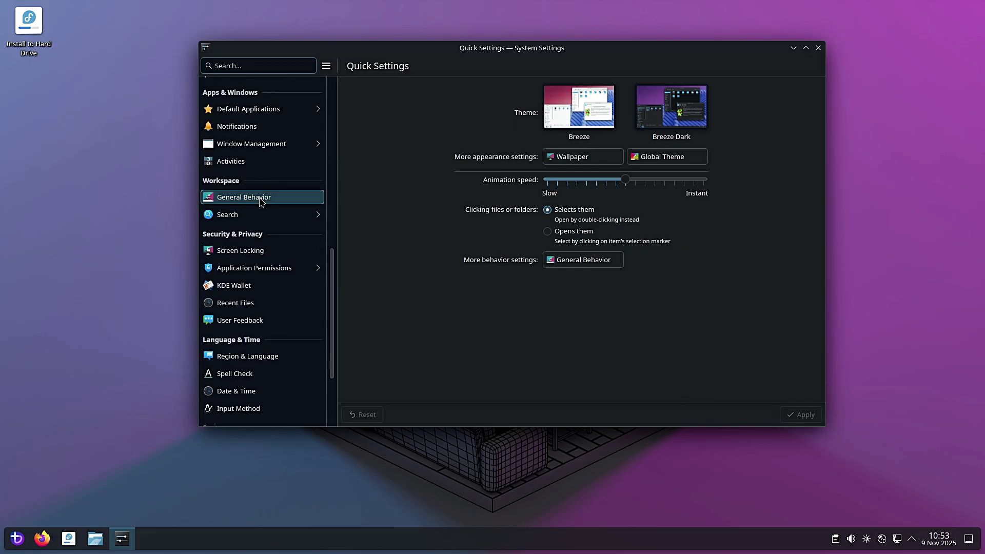
scroll(262, 205, "up", 3)
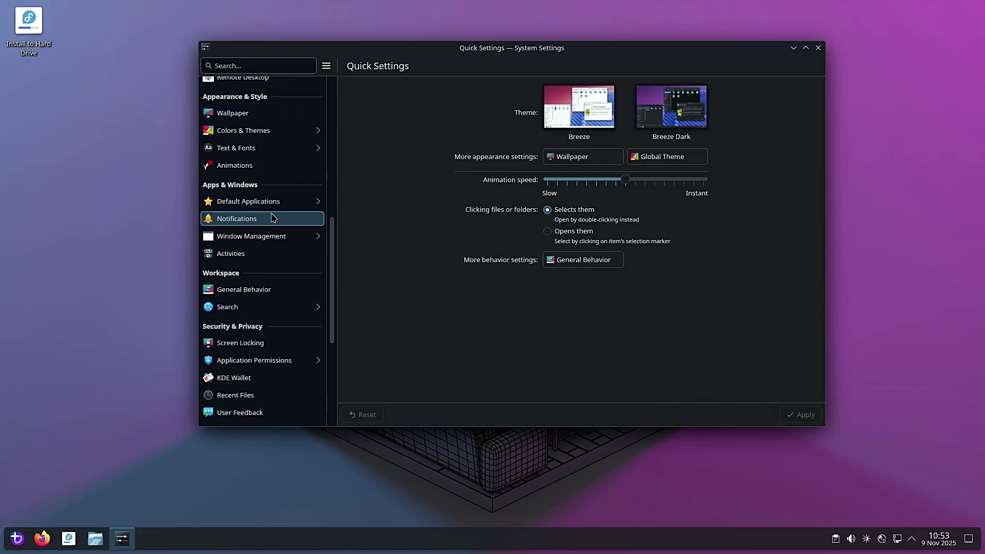
scroll(269, 211, "up", 2)
Open the Wallpaper page, scroll through its images, then return to the category list.
left_click(263, 179)
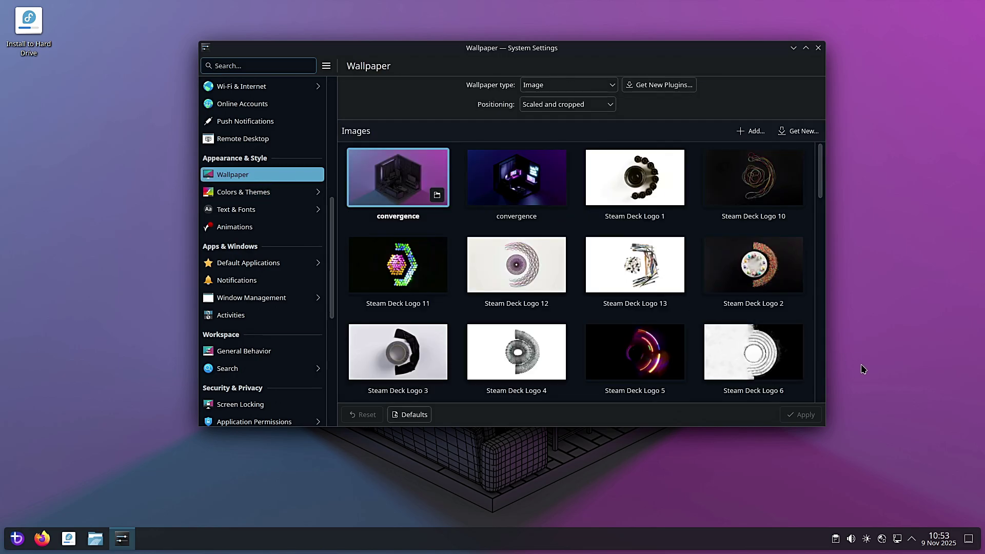
left_click_drag(821, 186, 846, 178)
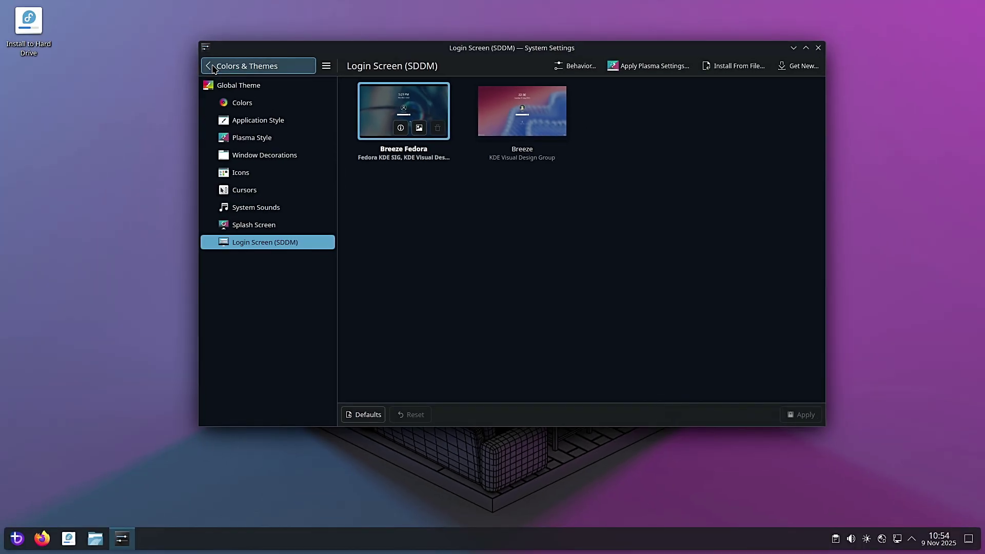
left_click(211, 65)
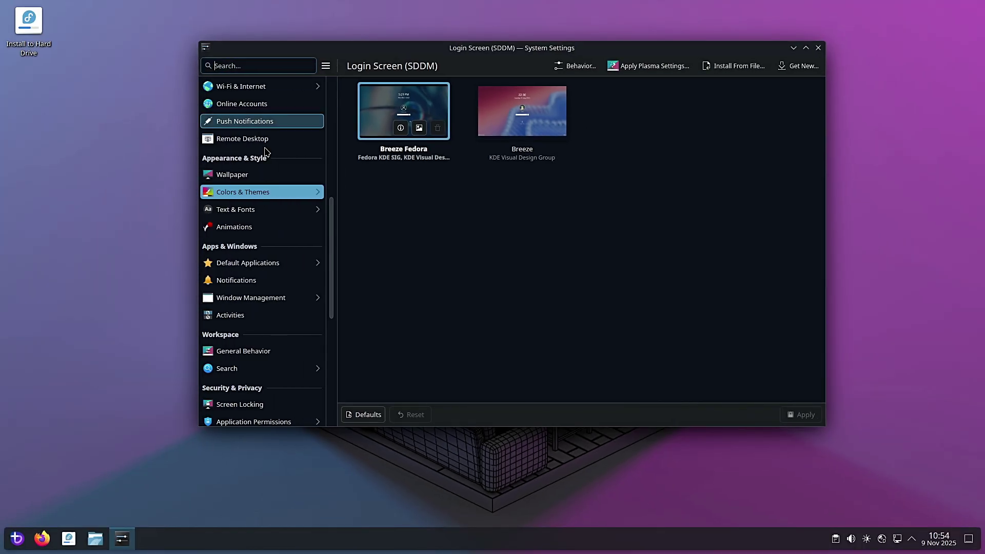
View the Text & Fonts, Animations and Default Applications pages, then return to the category list.
left_click(257, 211)
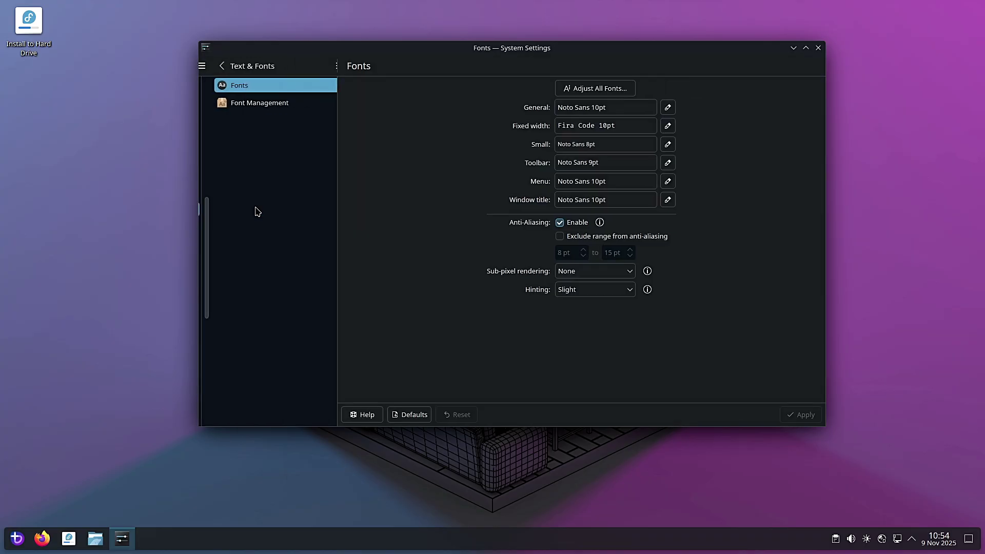
left_click(213, 68)
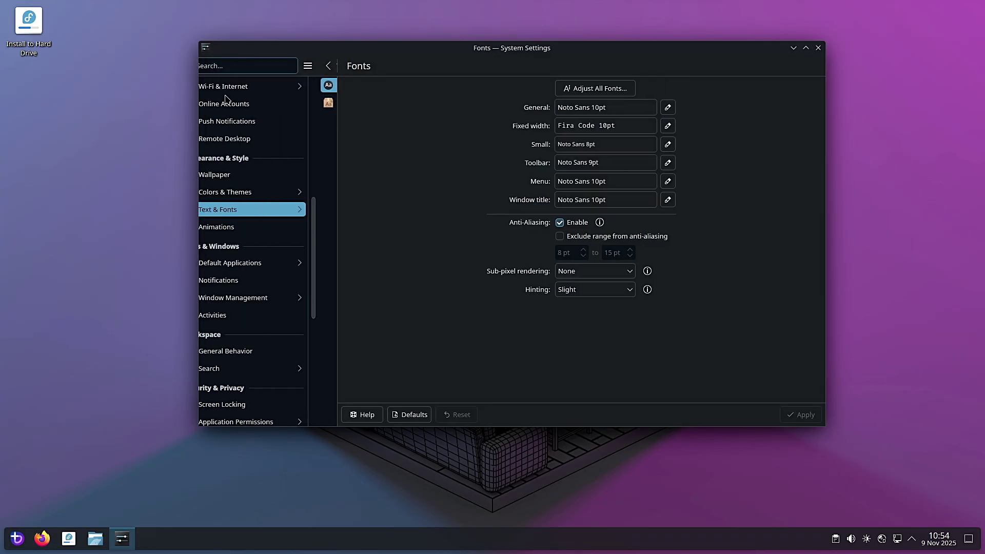
left_click(243, 231)
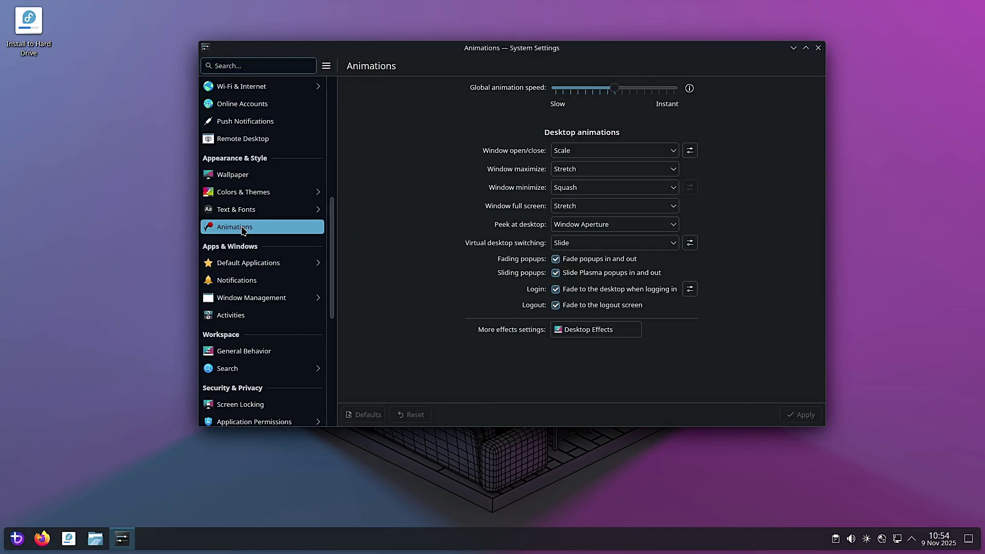
left_click(247, 268)
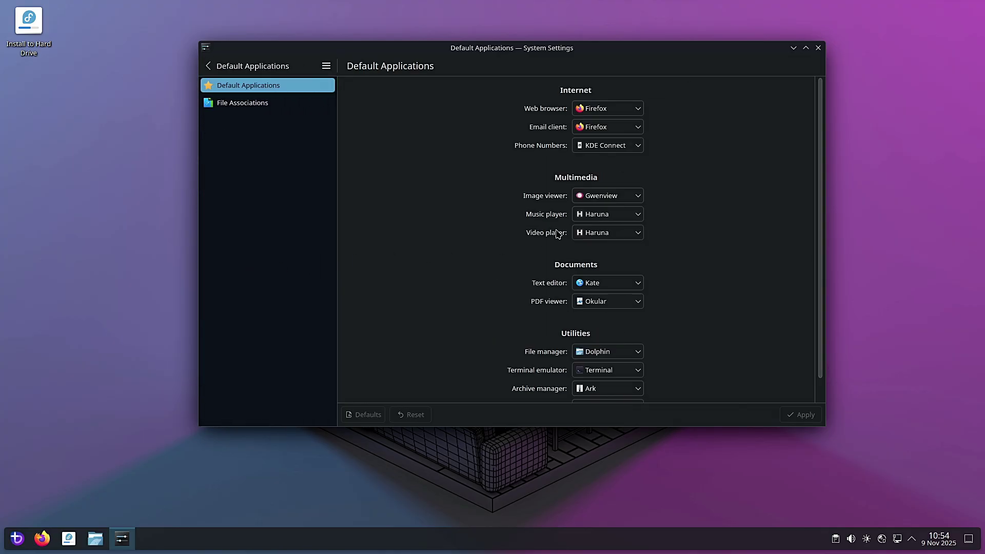
left_click(210, 66)
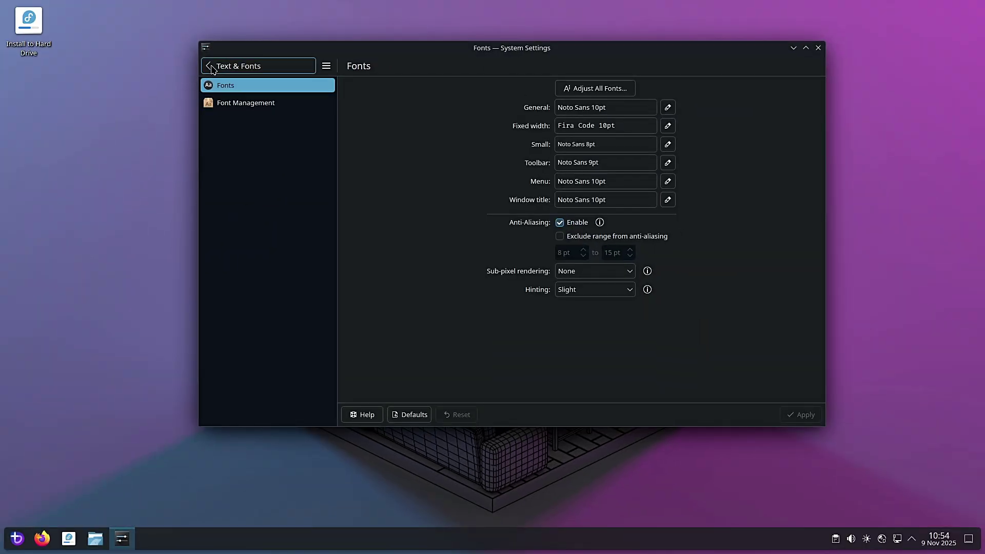
Revisit the Animations and Default Applications pages, then return to the category list.
left_click(210, 66)
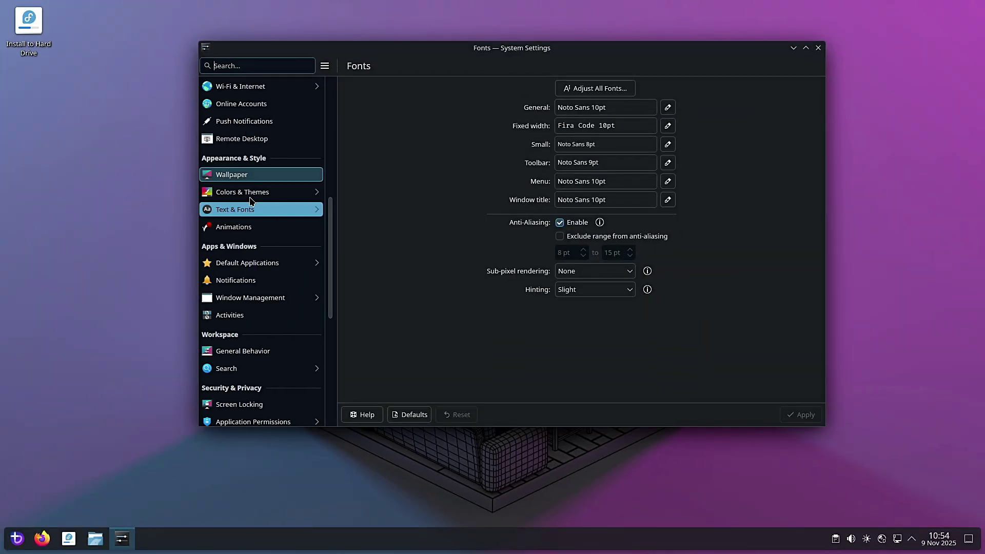
left_click(242, 228)
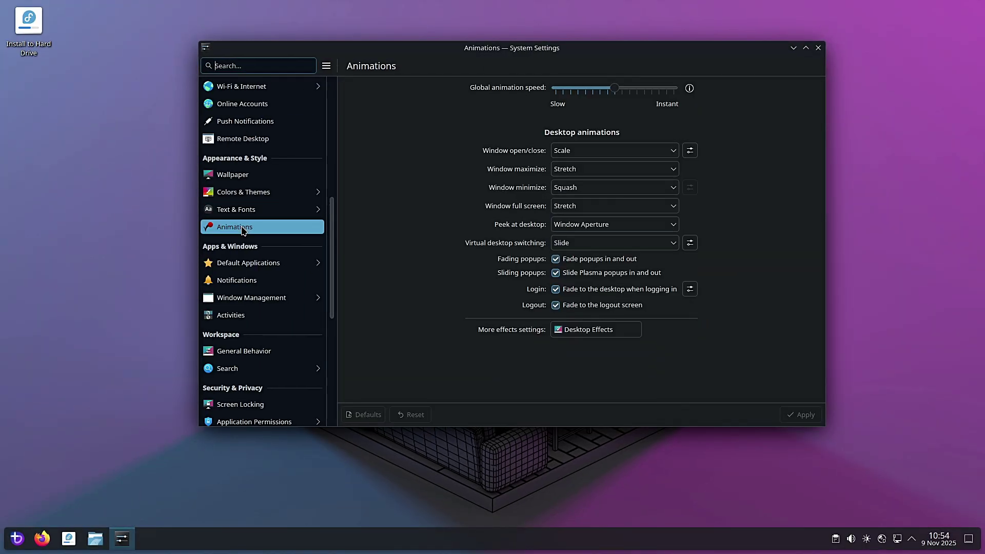
left_click(248, 264)
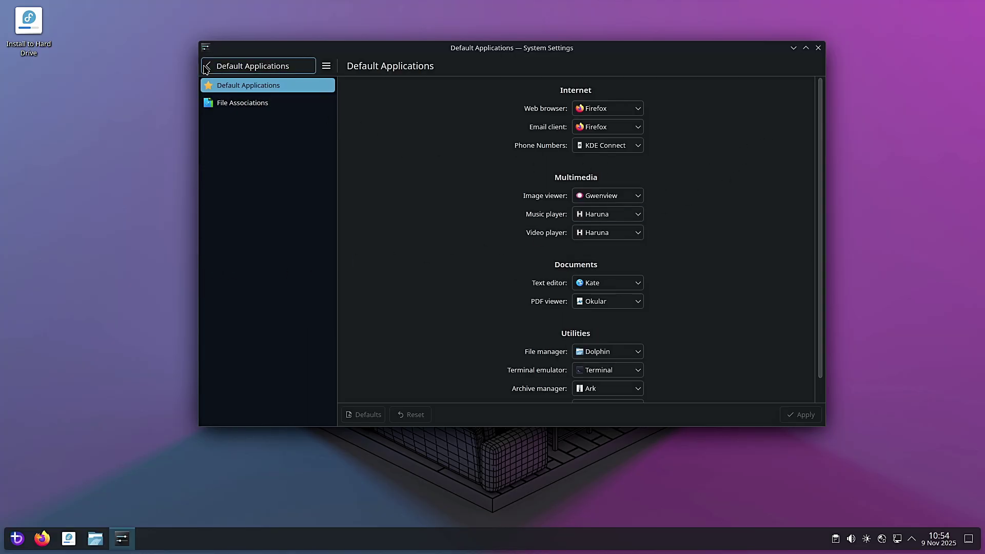
left_click(208, 66)
Browse Notifications, then Window Management's Task Switcher, Desktop Effects, Window Rules, KWin Scripts and Virtual Desktops pages.
left_click(241, 283)
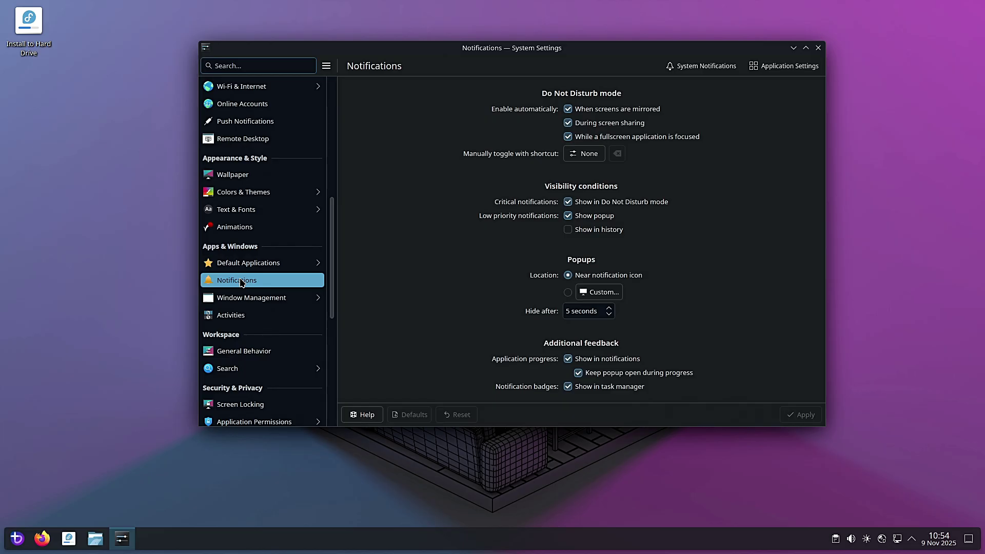
scroll(265, 267, "down", 1)
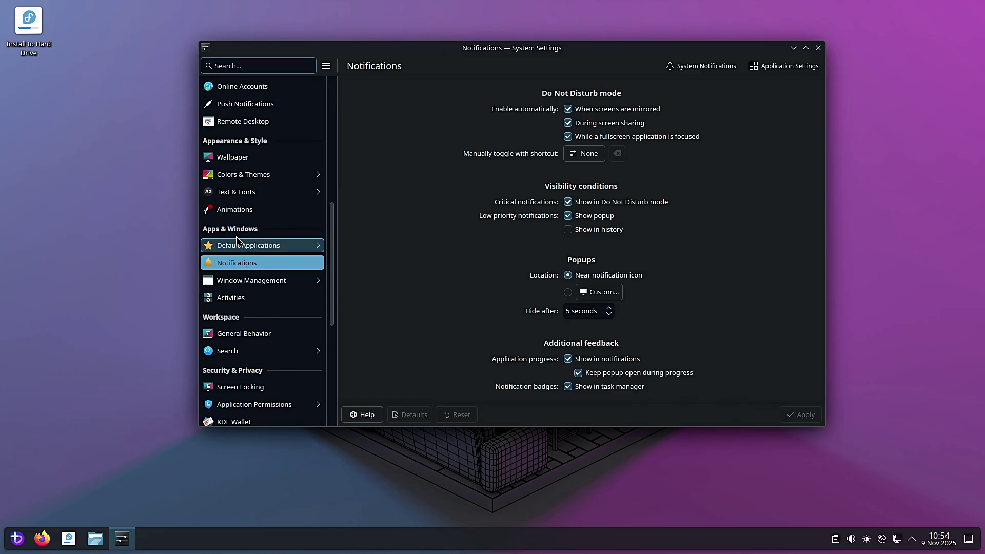
left_click(265, 271)
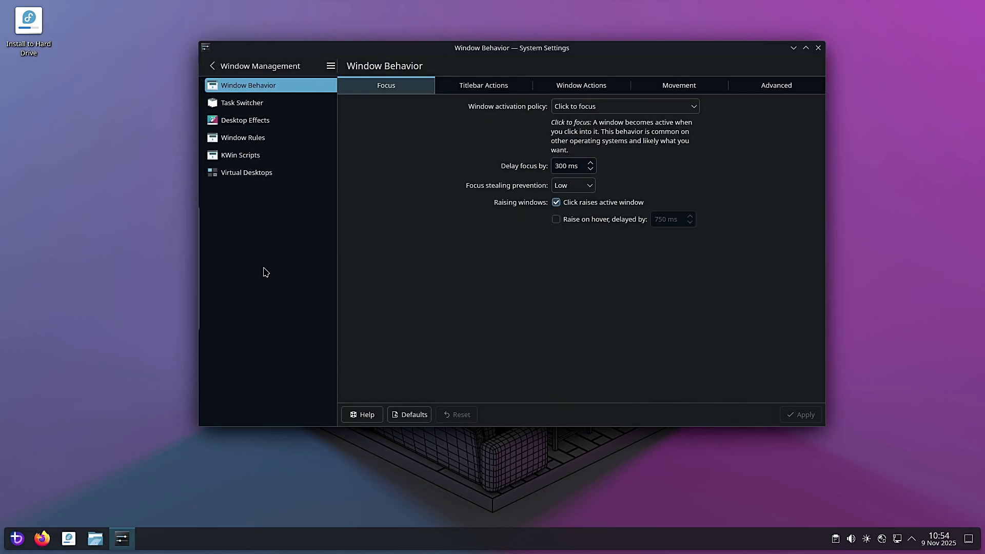
left_click(254, 105)
left_click(250, 124)
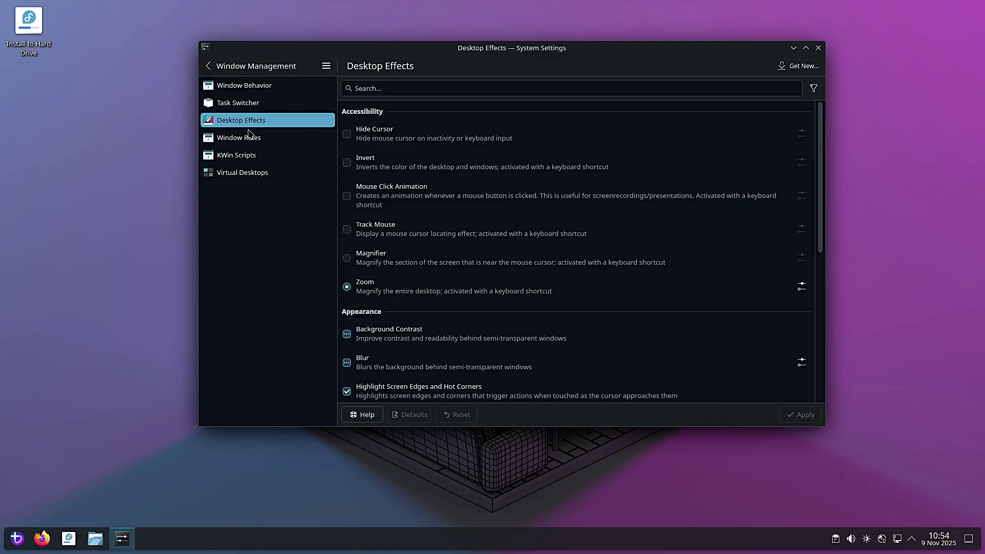
left_click(244, 143)
left_click(245, 156)
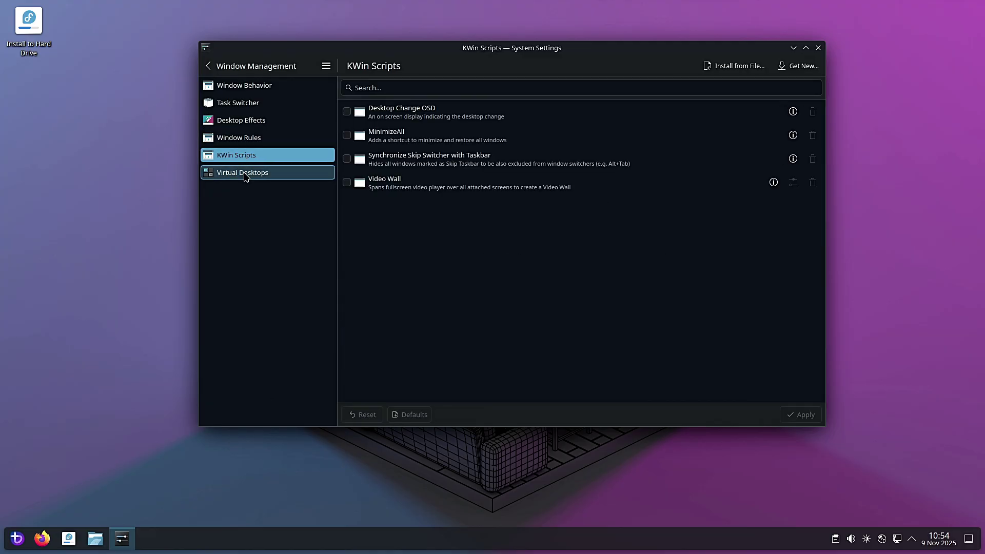
left_click(243, 171)
left_click(211, 66)
Open the Activities page, then the General Behavior page.
scroll(256, 251, "down", 1)
left_click(257, 254)
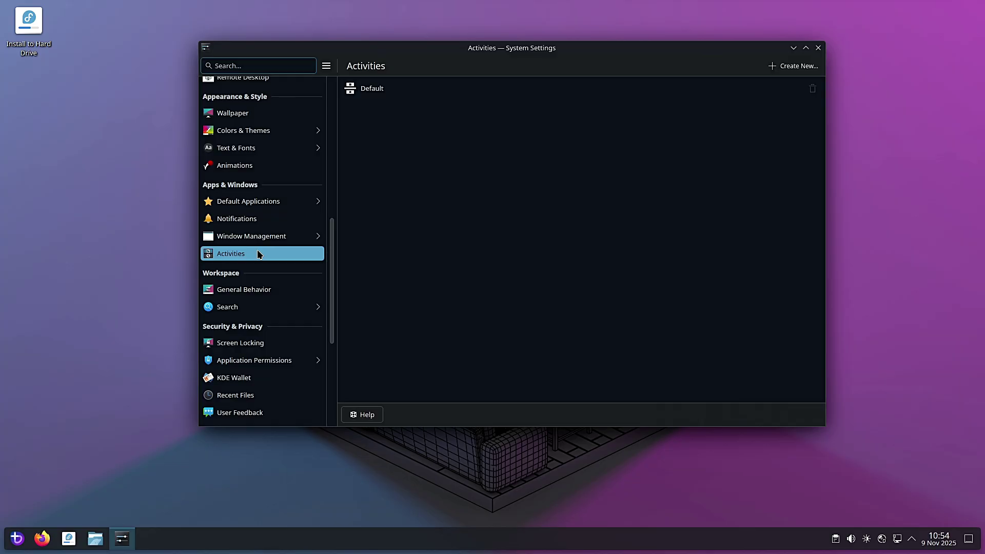
scroll(254, 226, "down", 2)
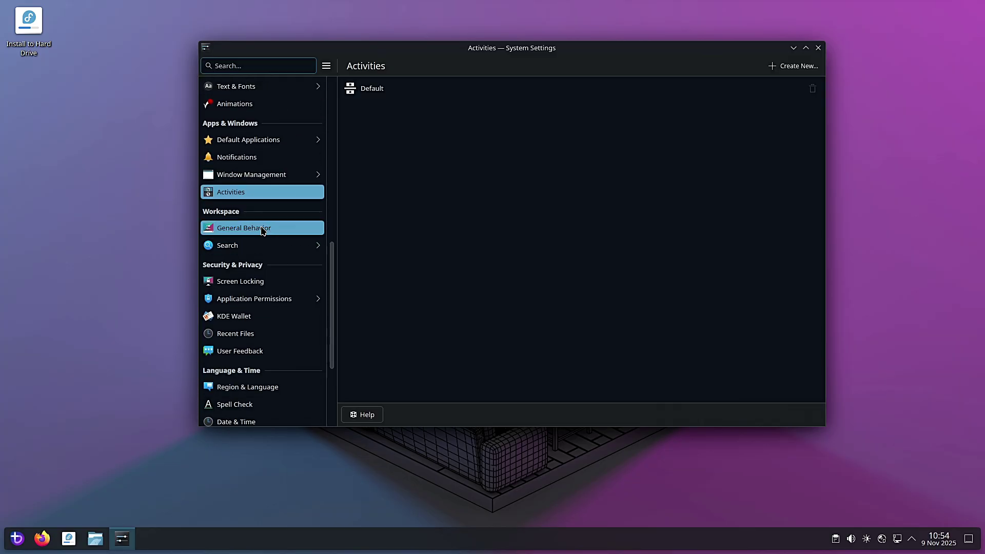
left_click(263, 231)
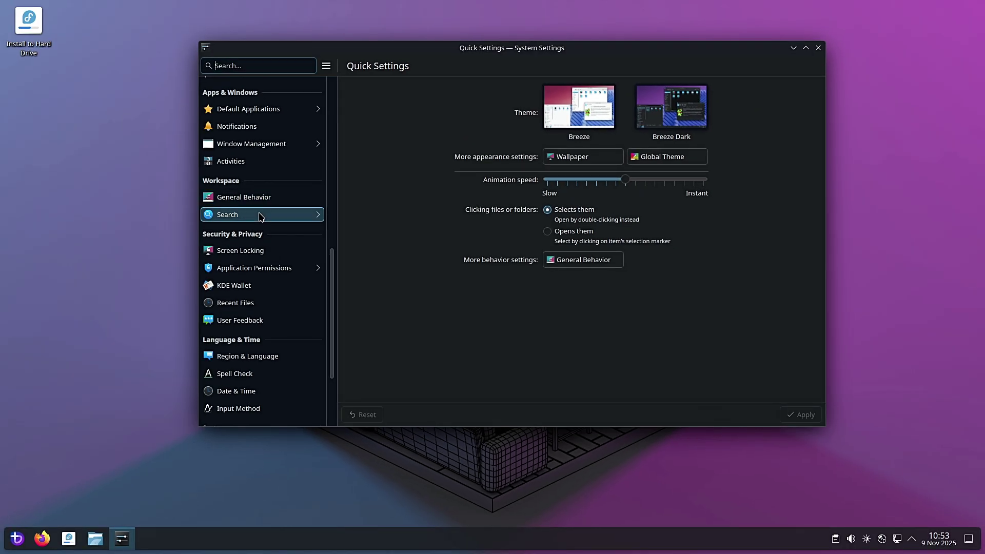
Scroll the sidebar up, open Wallpaper and scroll through the image wallpapers.
scroll(259, 215, "up", 5)
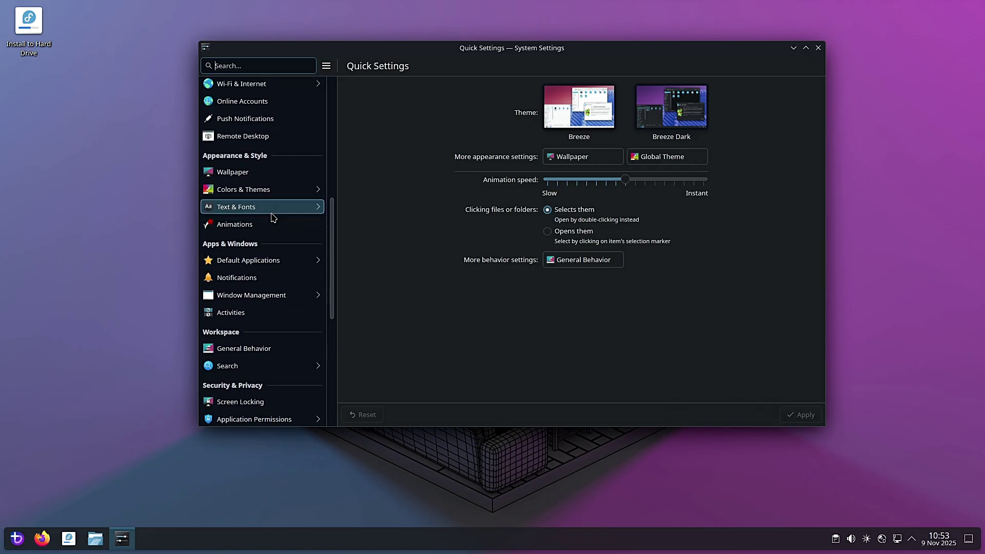
left_click(241, 172)
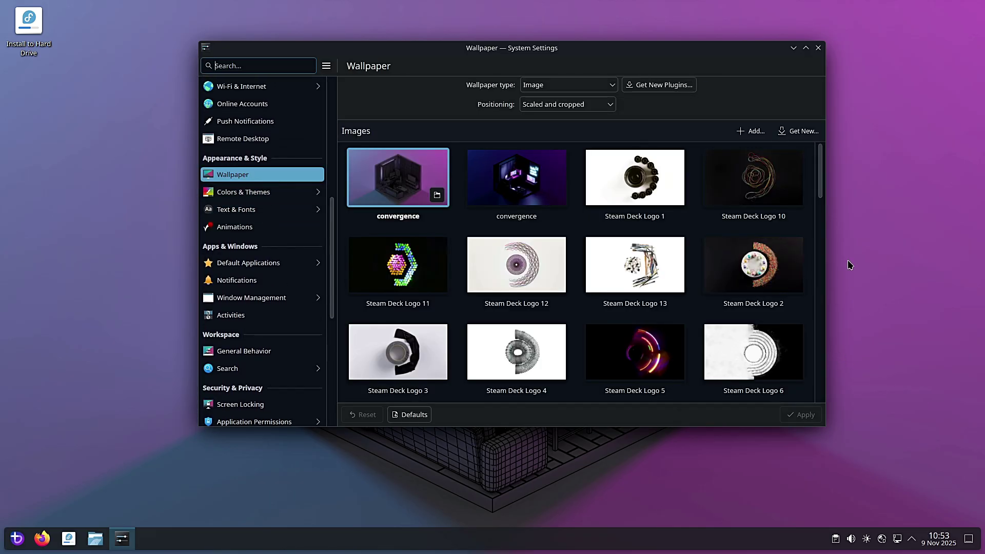
left_click_drag(823, 186, 845, 164)
View the Colors & Themes, Colors and Application Style pages.
left_click(302, 191)
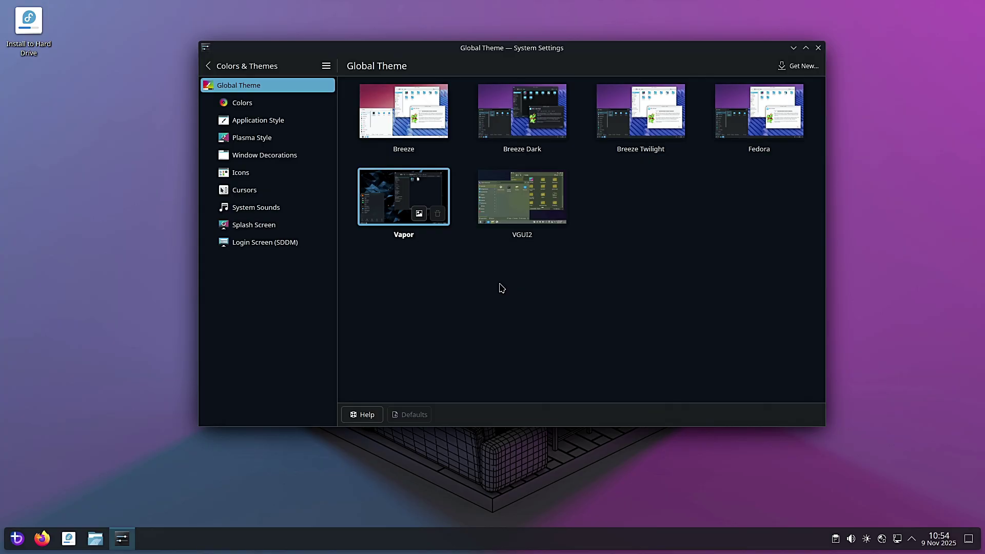
left_click(250, 104)
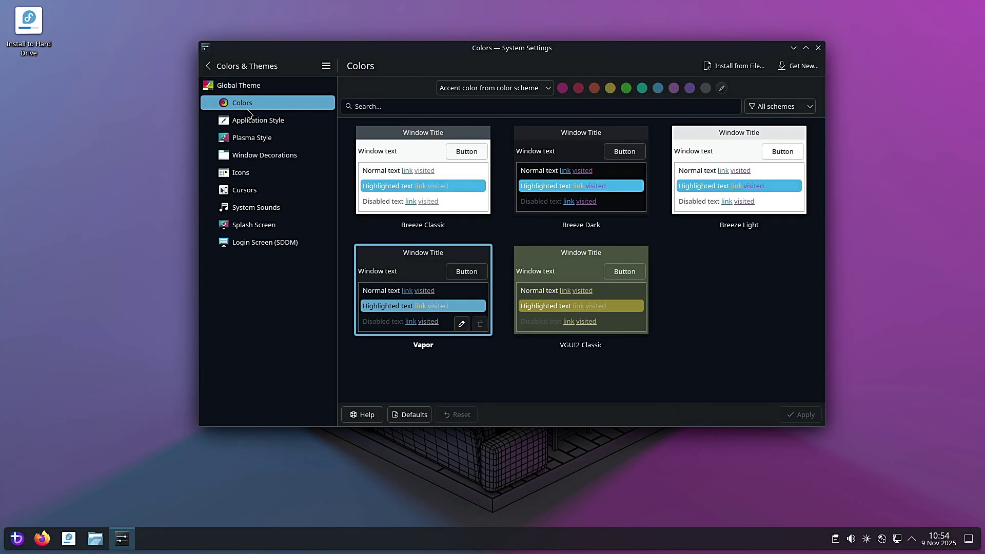
left_click(251, 121)
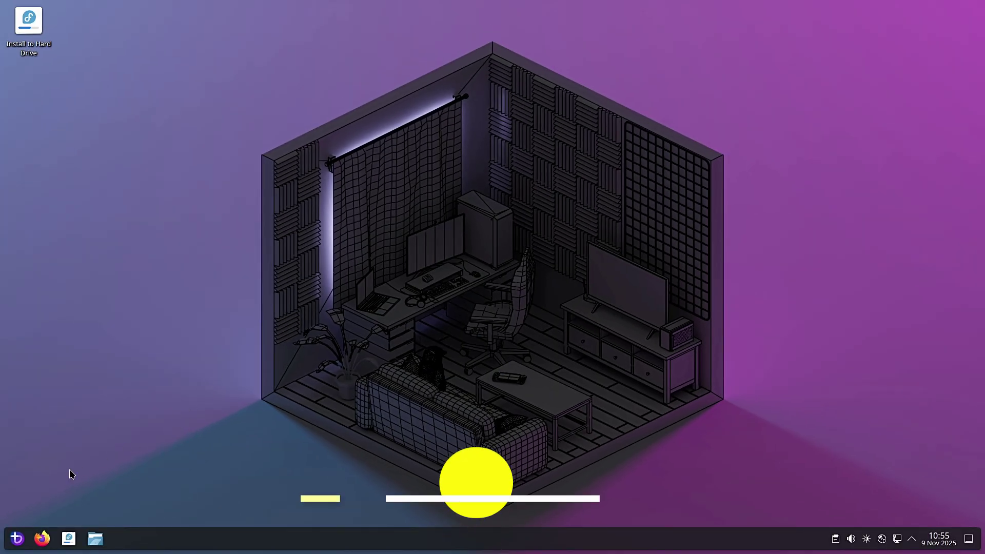
Browse the launcher's Internet and Multimedia categories, launch Haruna, then show About Dolphin.
left_click(16, 537)
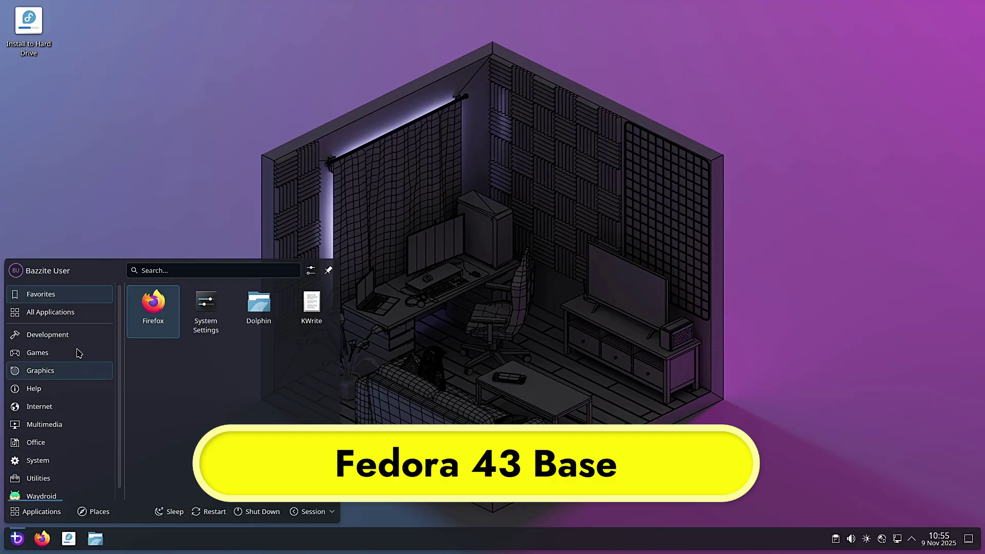
mouse_move(76, 339)
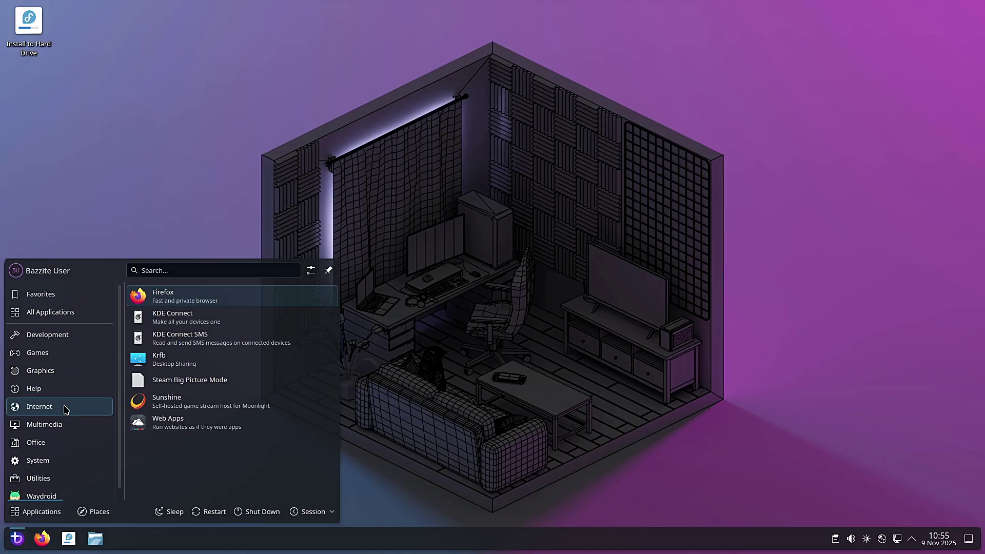
mouse_move(64, 427)
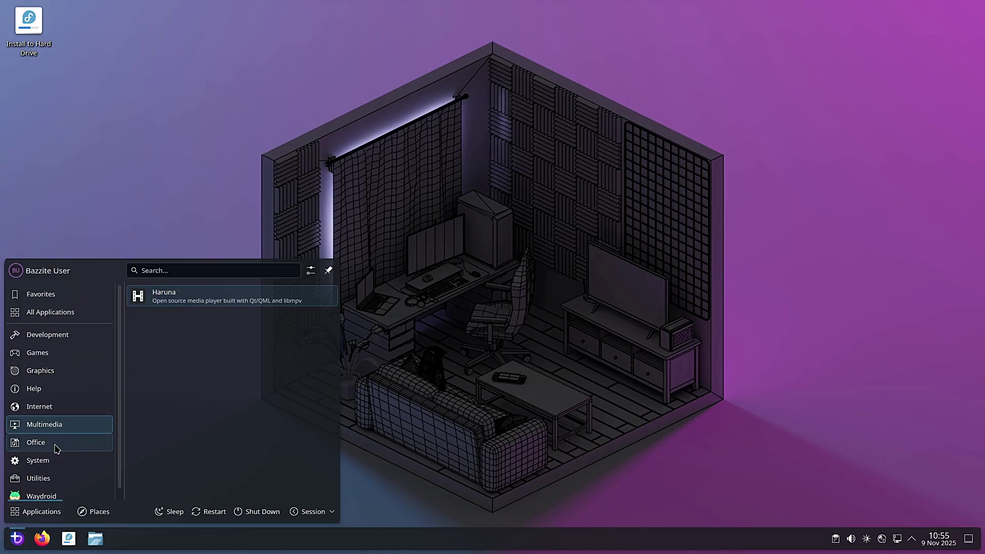
left_click(152, 303)
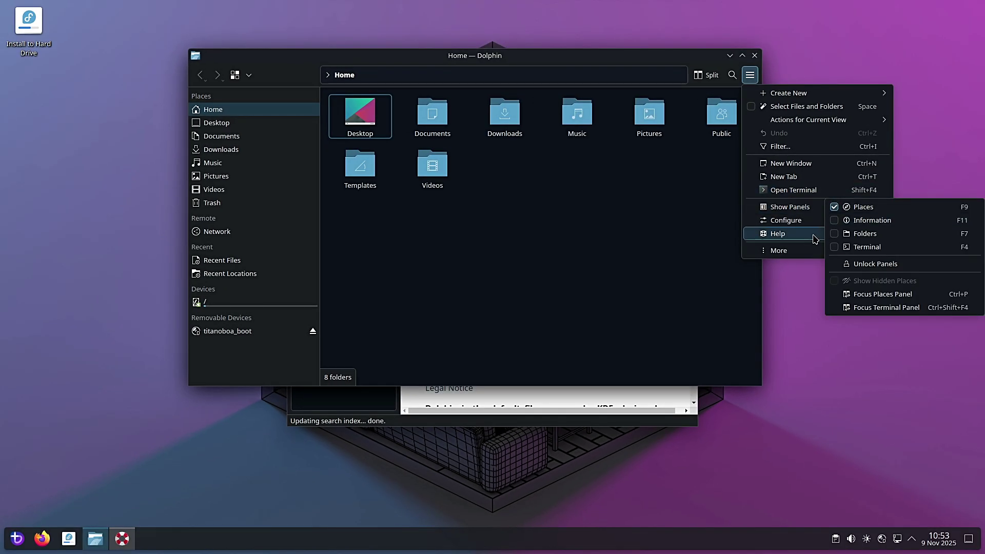
mouse_move(849, 239)
left_click(893, 311)
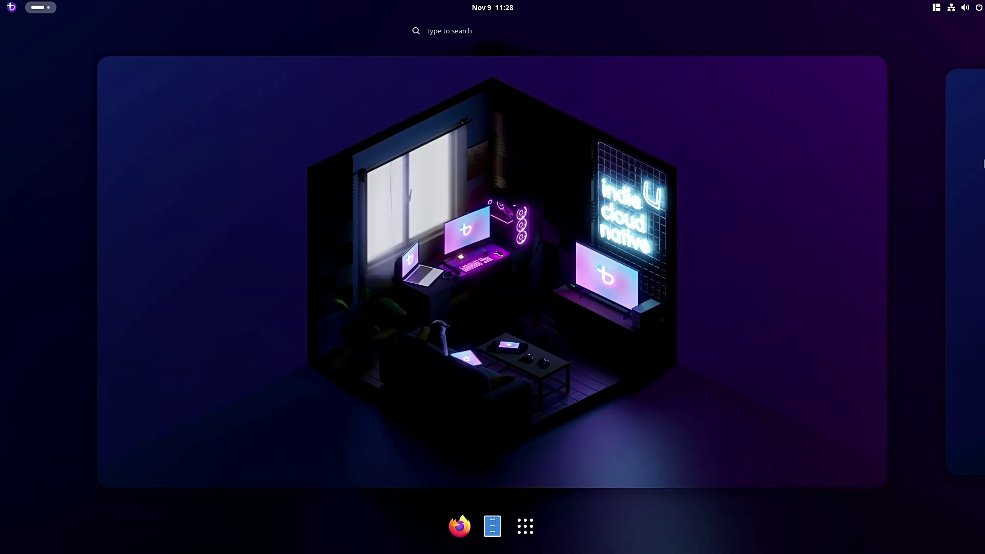
Use the dock's Show Apps button to list every installed application.
left_click(519, 518)
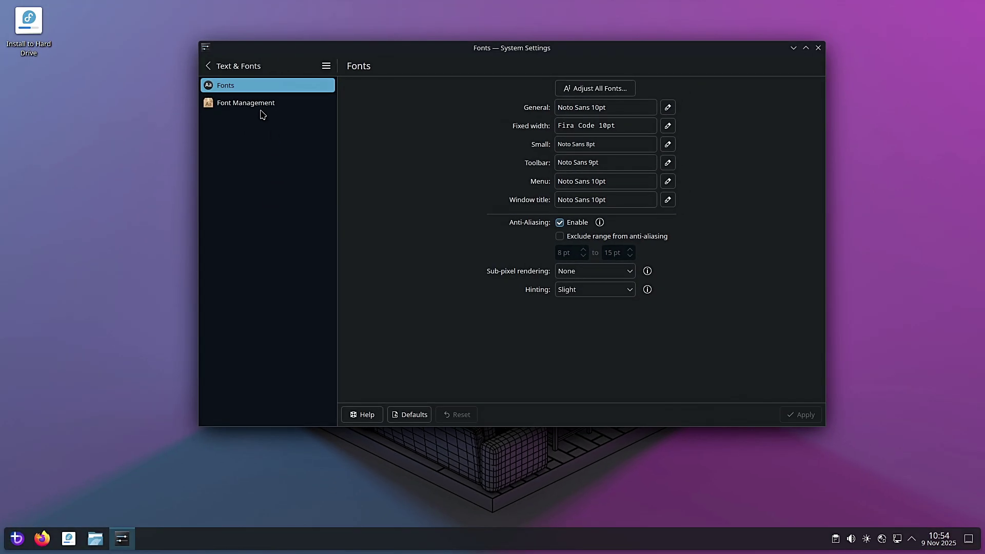
Open the Animations and Default Applications pages, then return to the category list.
left_click(231, 66)
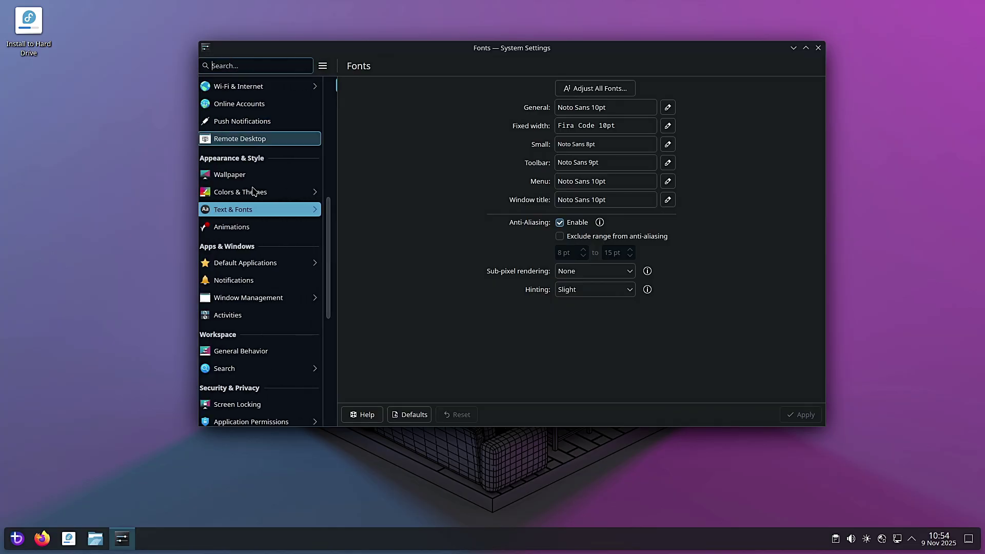
left_click(243, 229)
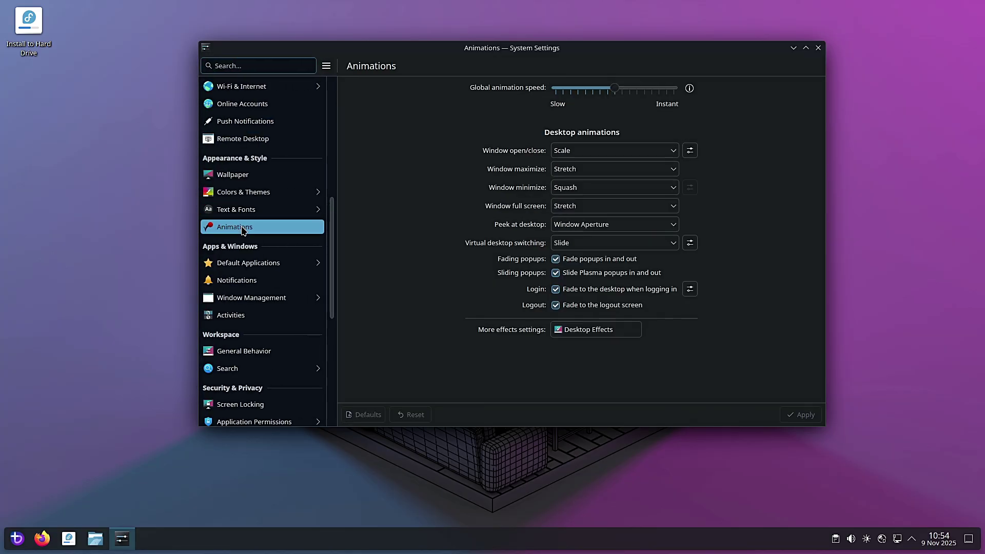
left_click(248, 268)
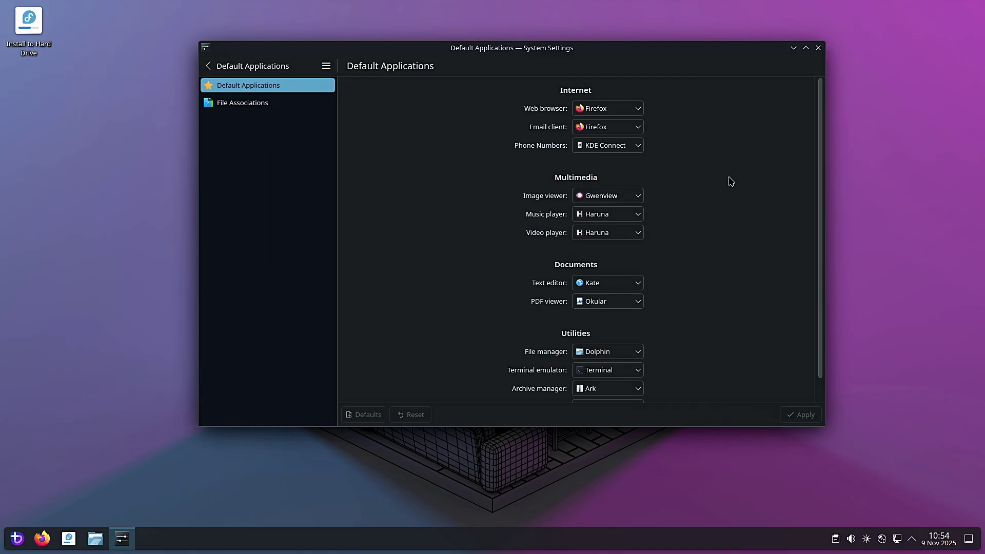
left_click(203, 66)
View Notifications and the Window Management subpages through Virtual Desktops, then go back.
left_click(317, 276)
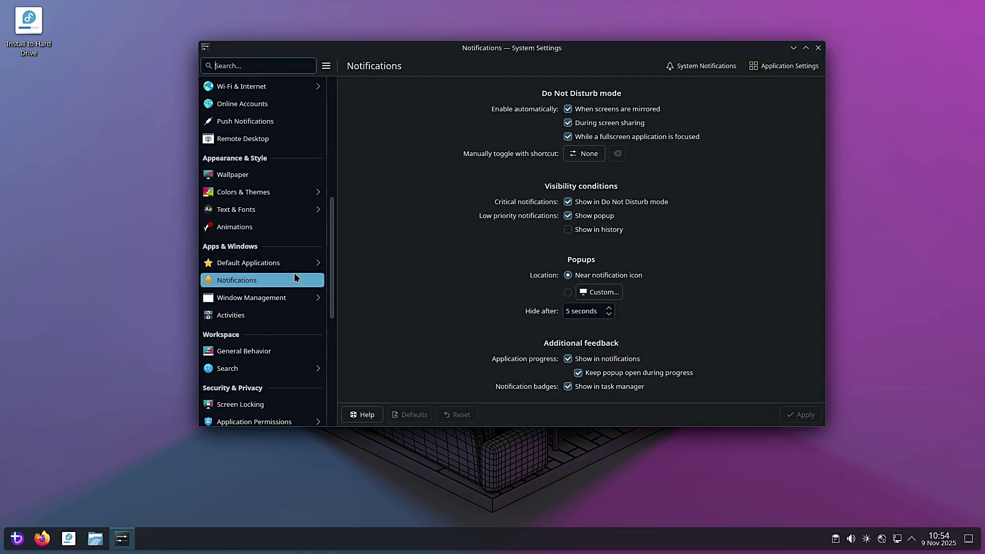
scroll(265, 246, "down", 1)
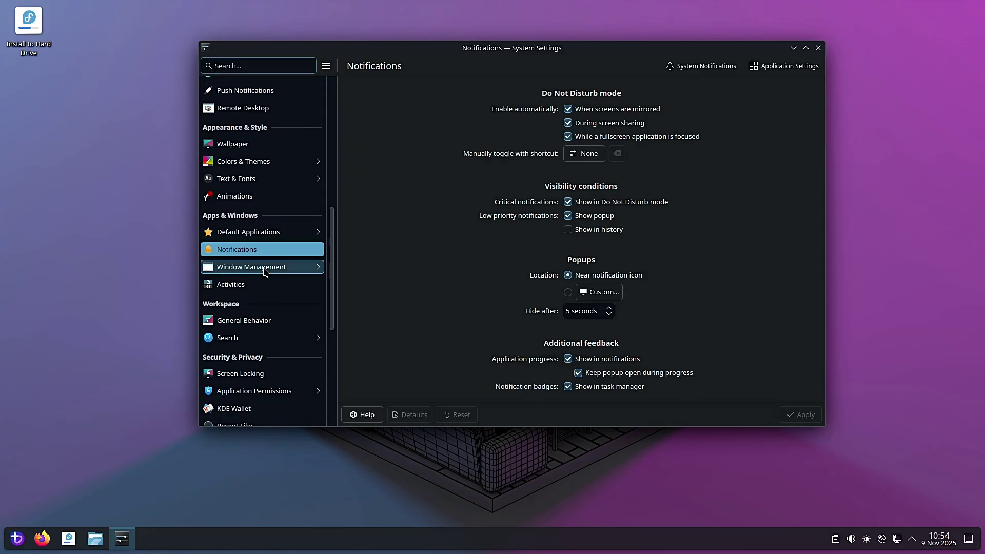
left_click(265, 268)
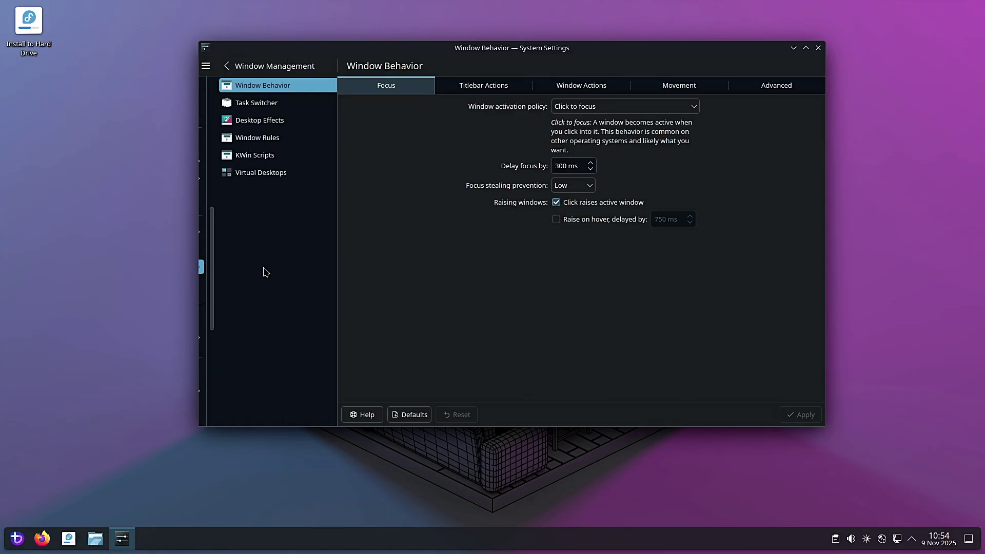
left_click(255, 107)
left_click(253, 125)
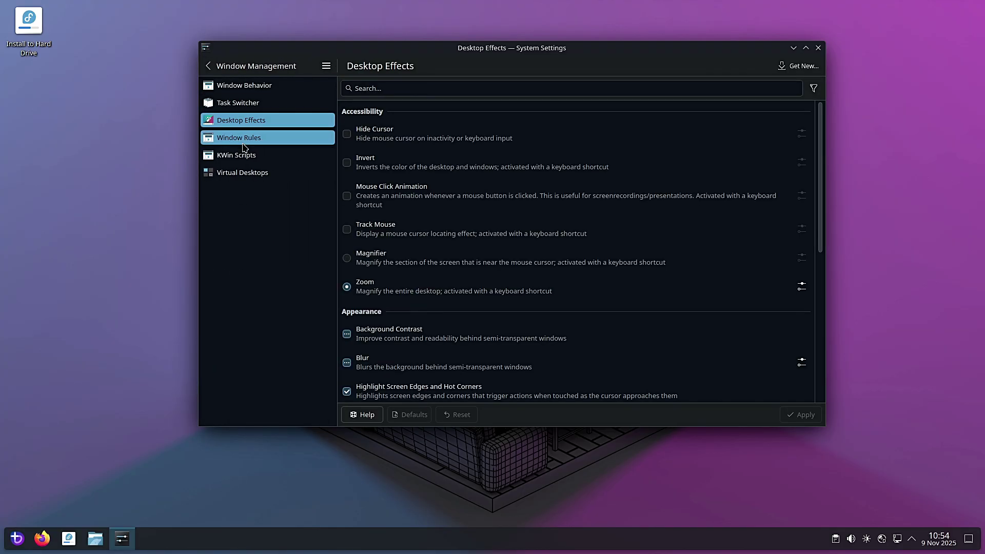
left_click(244, 144)
left_click(241, 154)
left_click(245, 173)
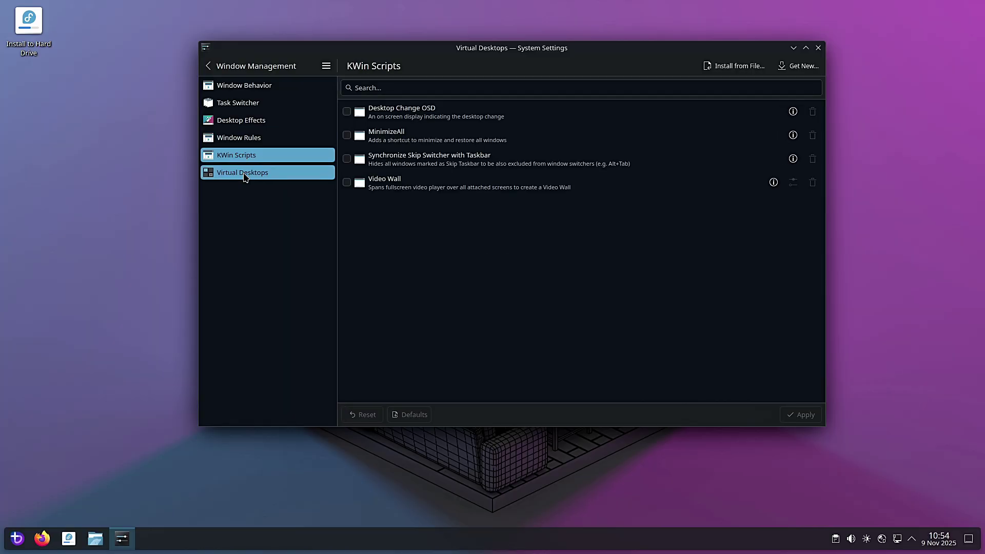
left_click(208, 66)
Open and dismiss Bazaar's main menu, then check the four pending updates and postpone them.
scroll(259, 248, "down", 1)
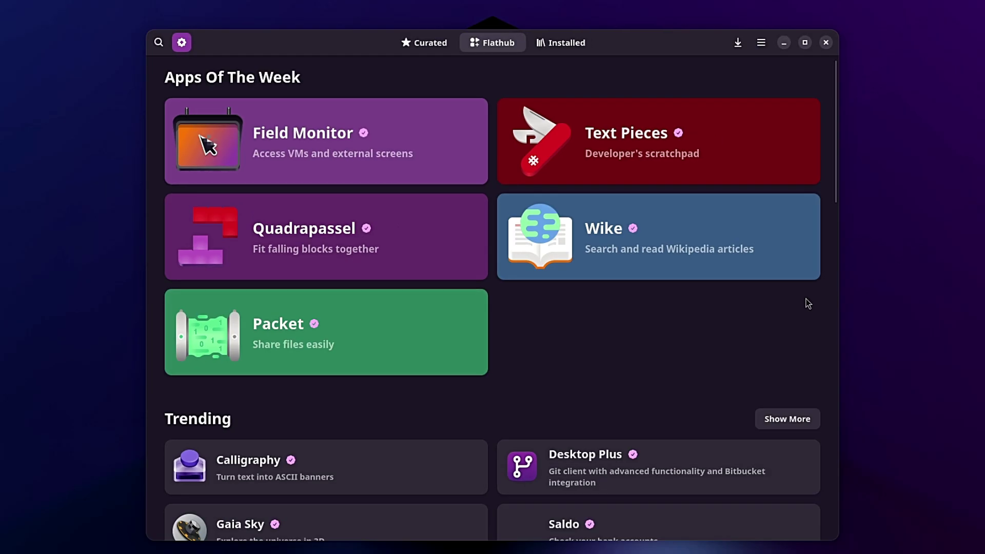
mouse_move(820, 122)
left_mouse_down()
mouse_move(799, 165)
mouse_move(804, 420)
mouse_move(813, 116)
left_mouse_up()
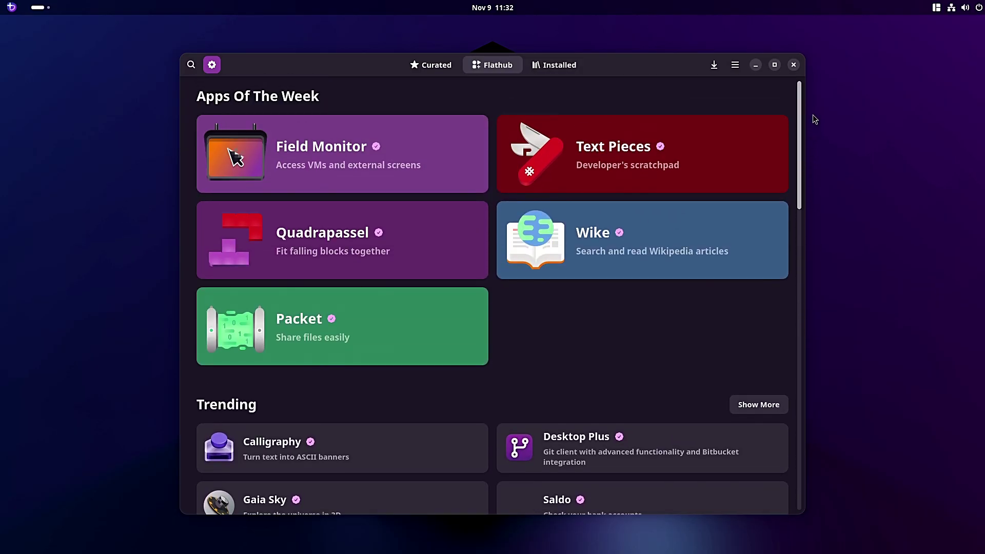
left_click(734, 66)
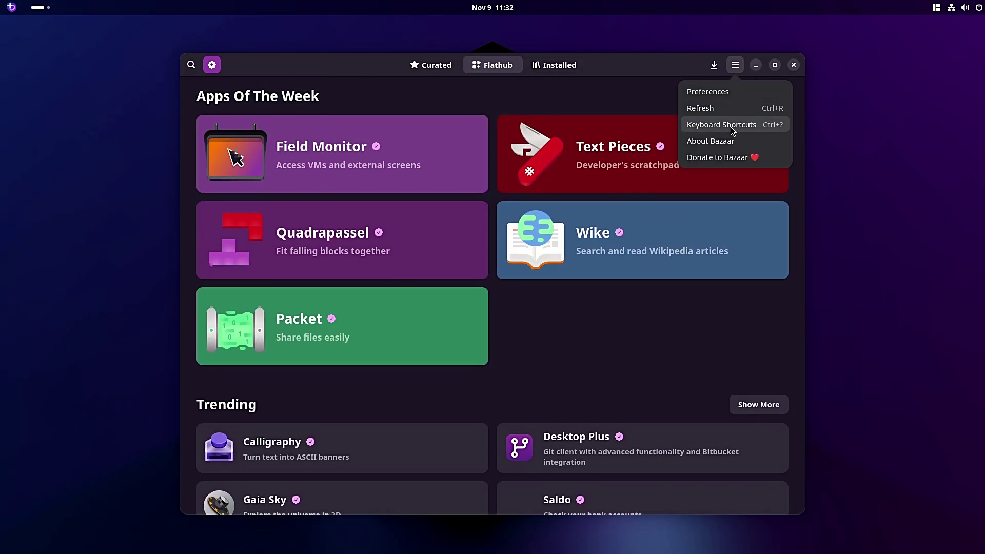
left_click(624, 75)
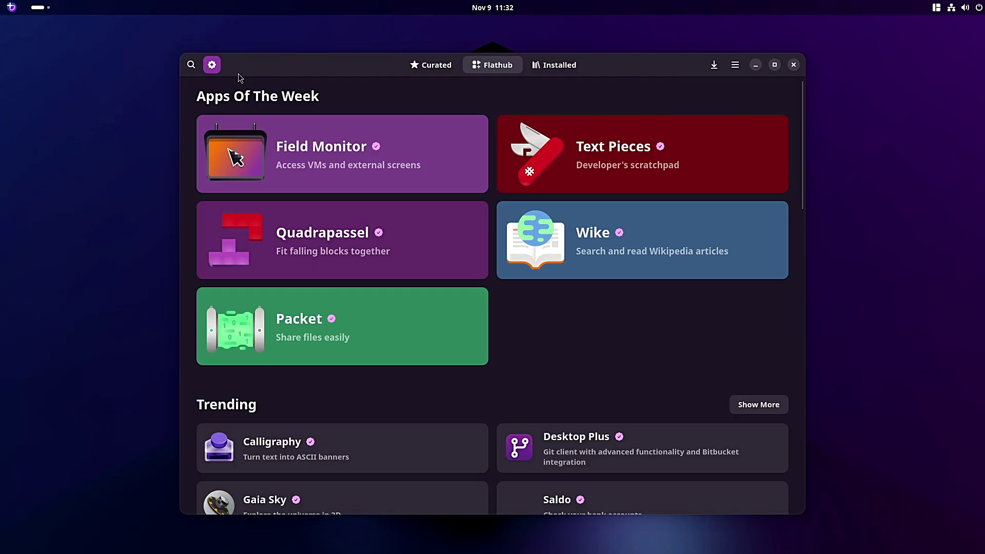
left_click(212, 65)
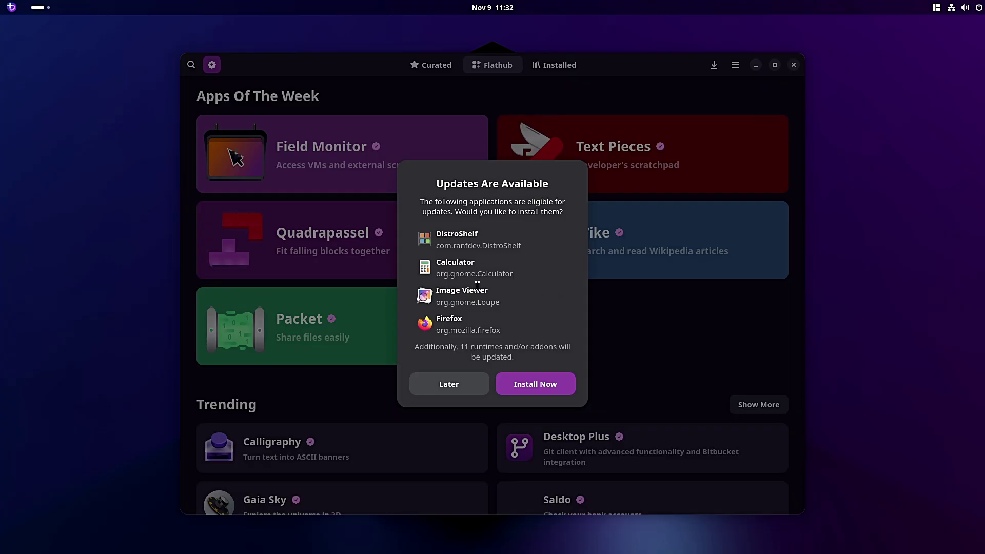
left_click(459, 382)
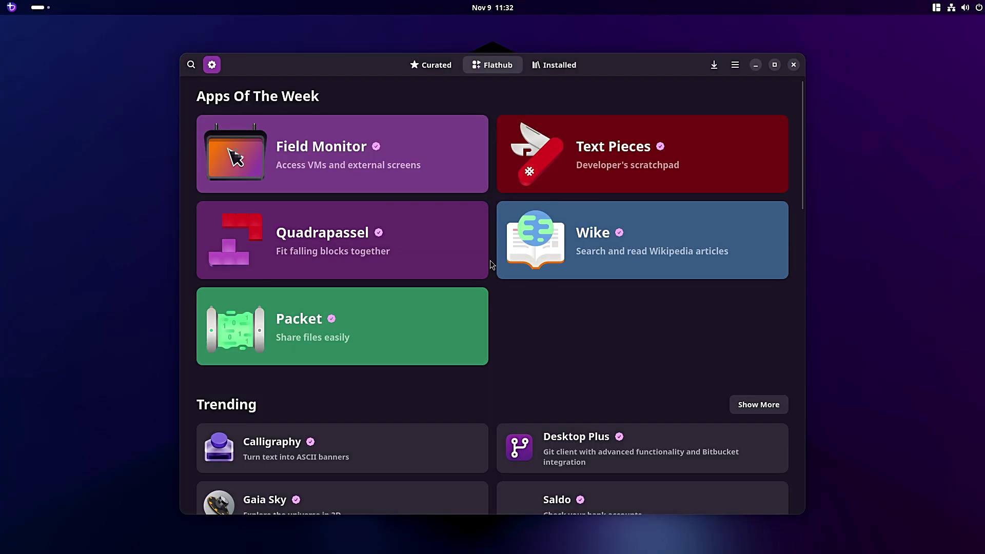
View Field Monitor's details, then go back and open the Text Pieces page.
left_click(423, 175)
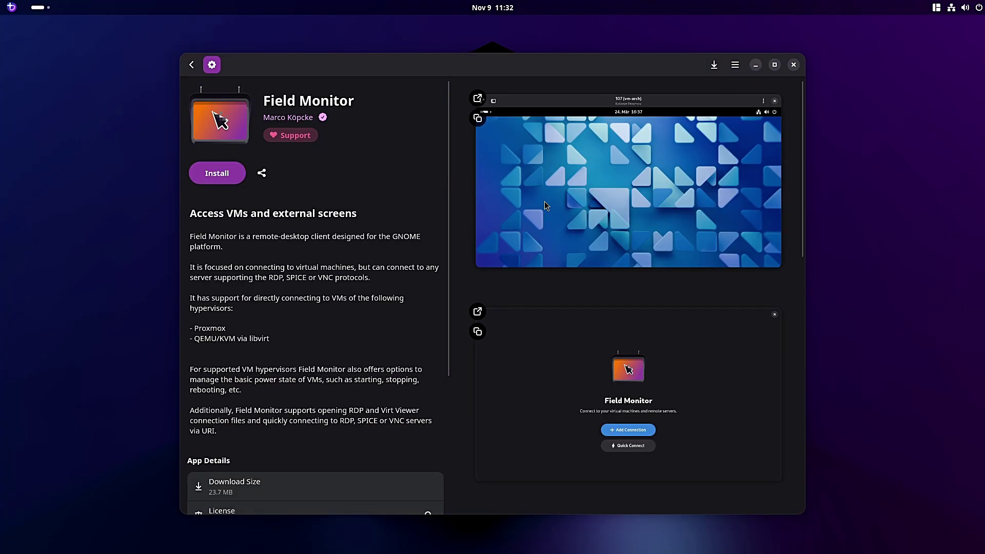
scroll(681, 250, "down", 5)
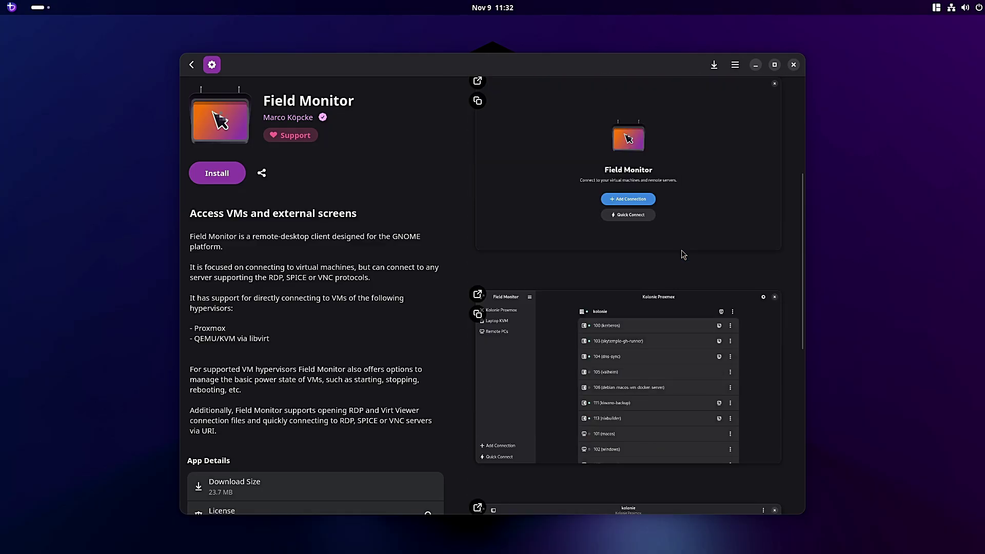
scroll(681, 250, "down", 3)
scroll(681, 250, "up", 5)
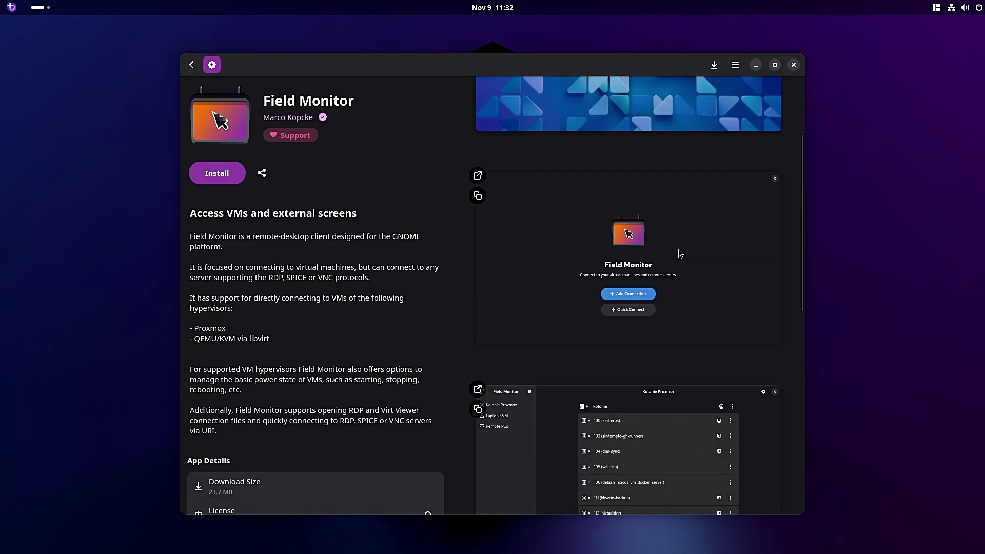
left_click(191, 65)
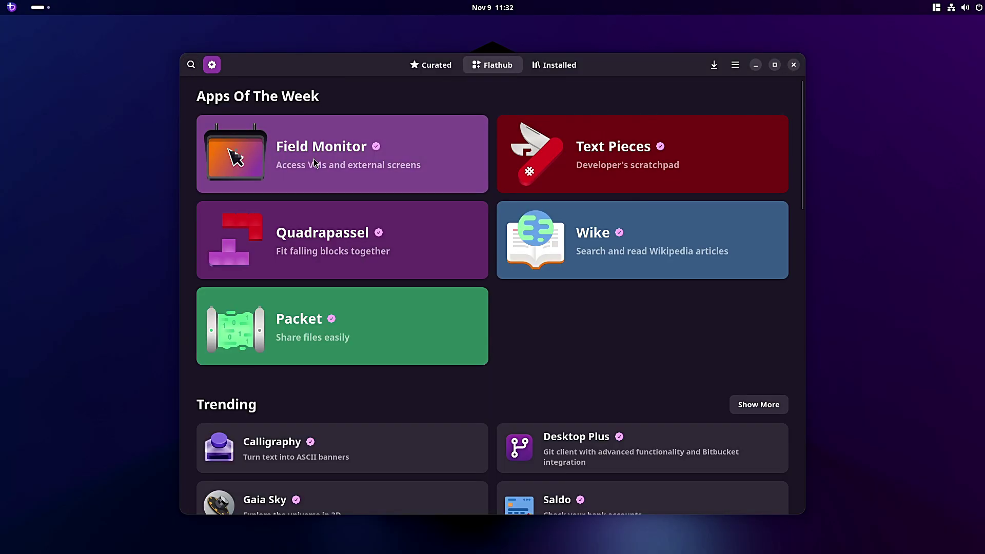
left_click(613, 170)
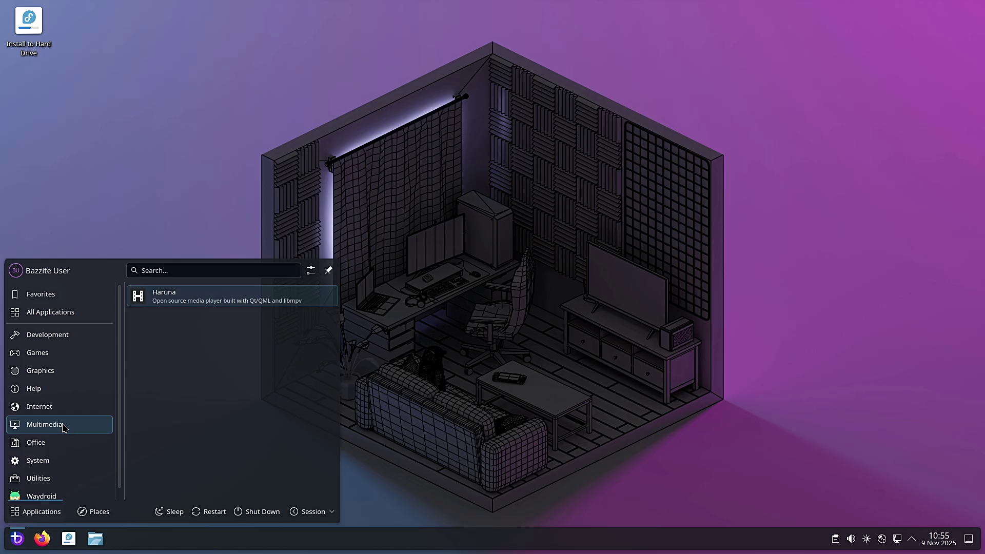
Launch the Haruna media player from the launcher's Multimedia category.
left_click(172, 298)
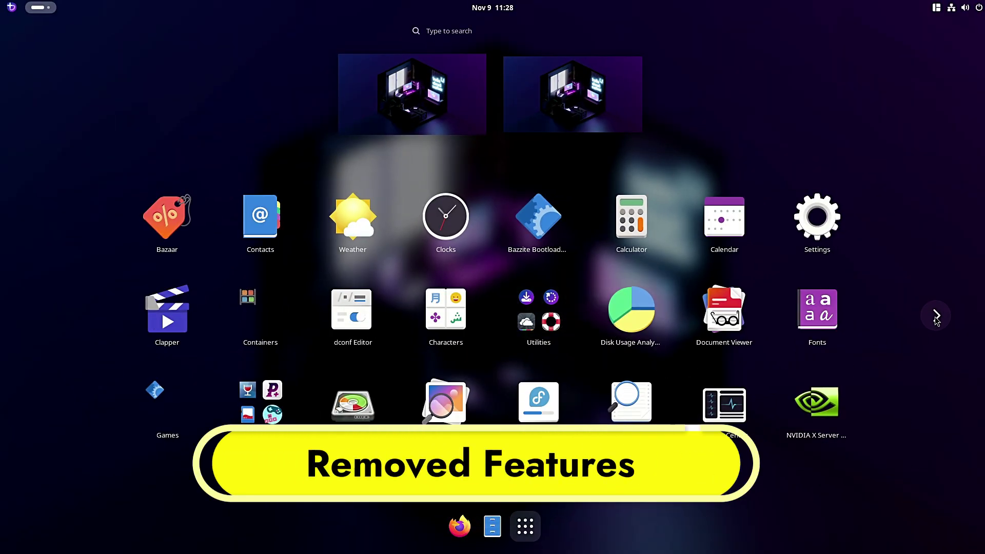
left_click(935, 317)
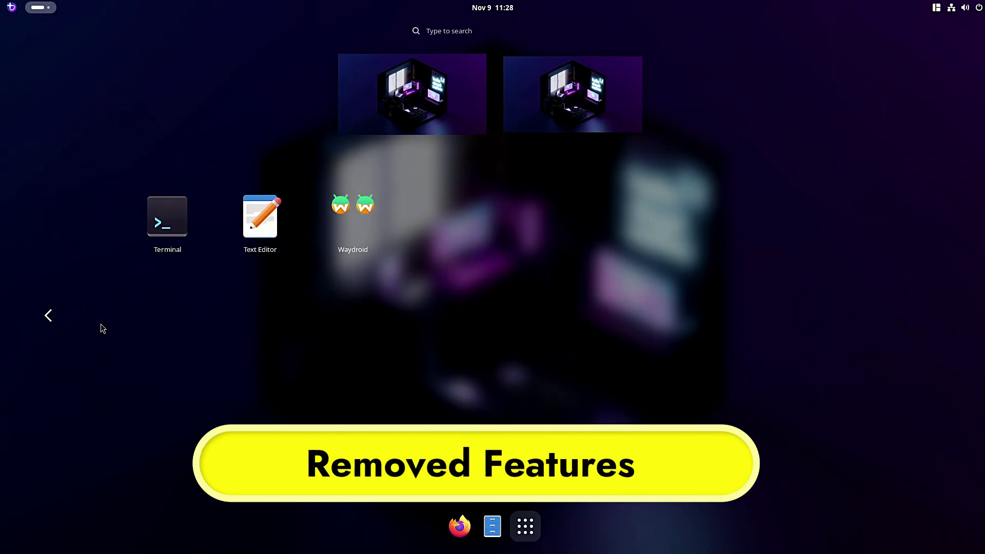
left_click(49, 316)
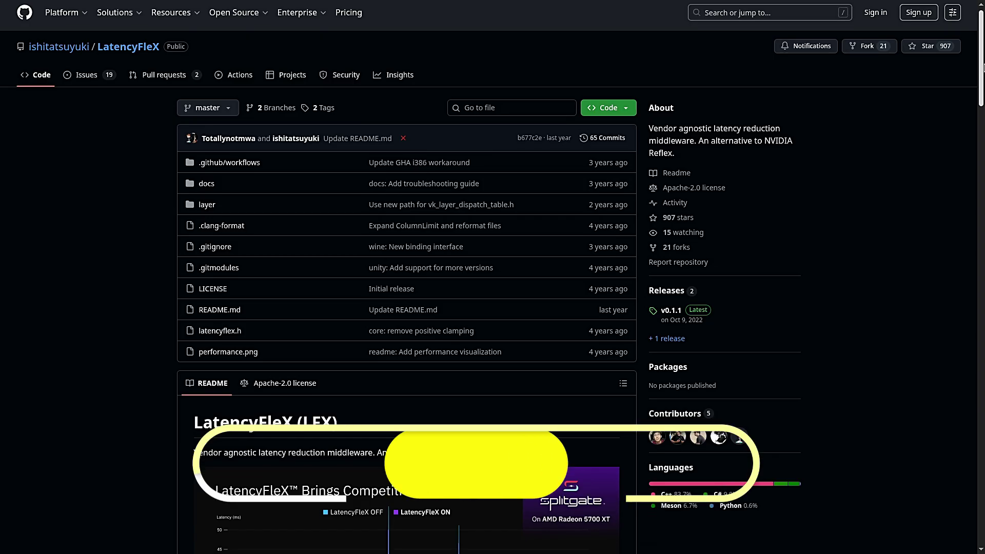
left_click_drag(982, 77, 970, 461)
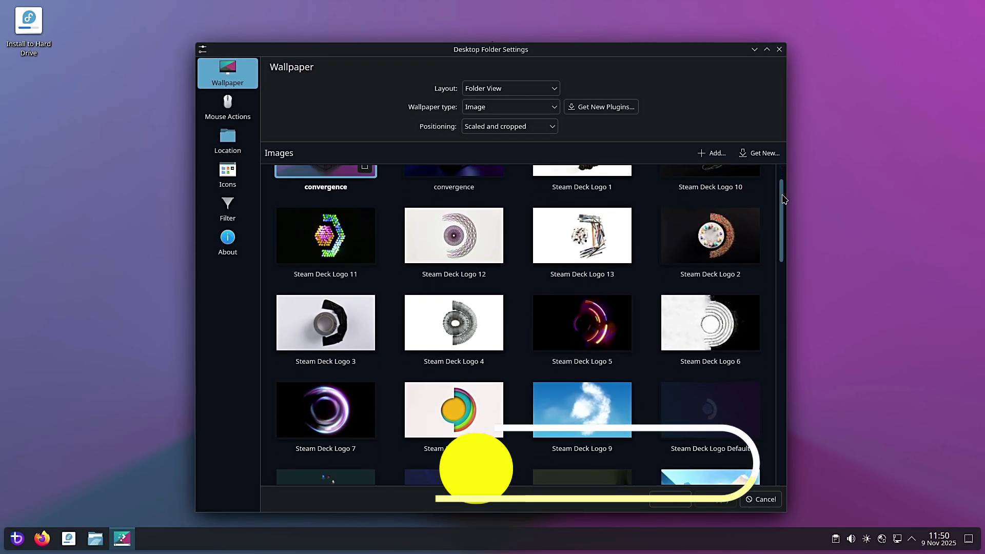
left_click_drag(783, 199, 781, 423)
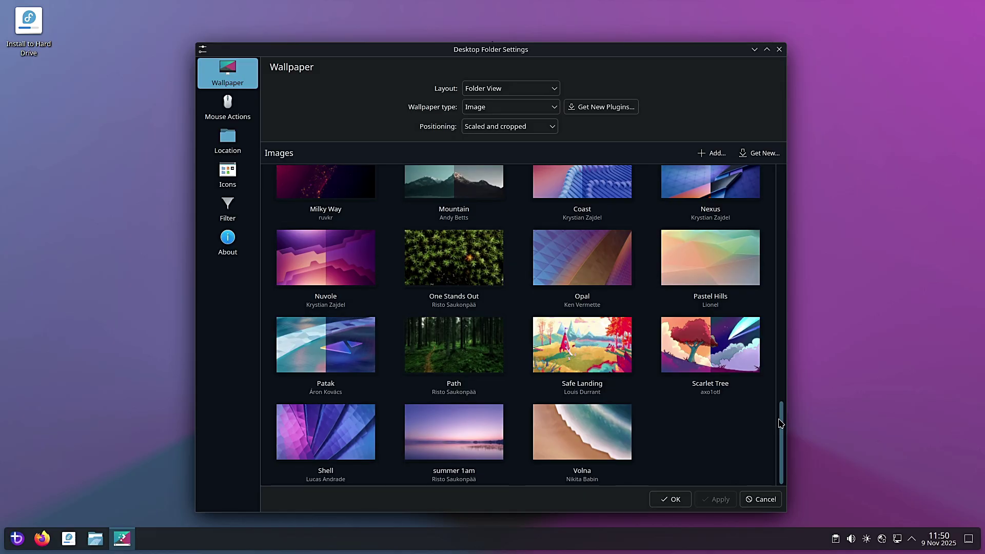
scroll(780, 422, "up", 3)
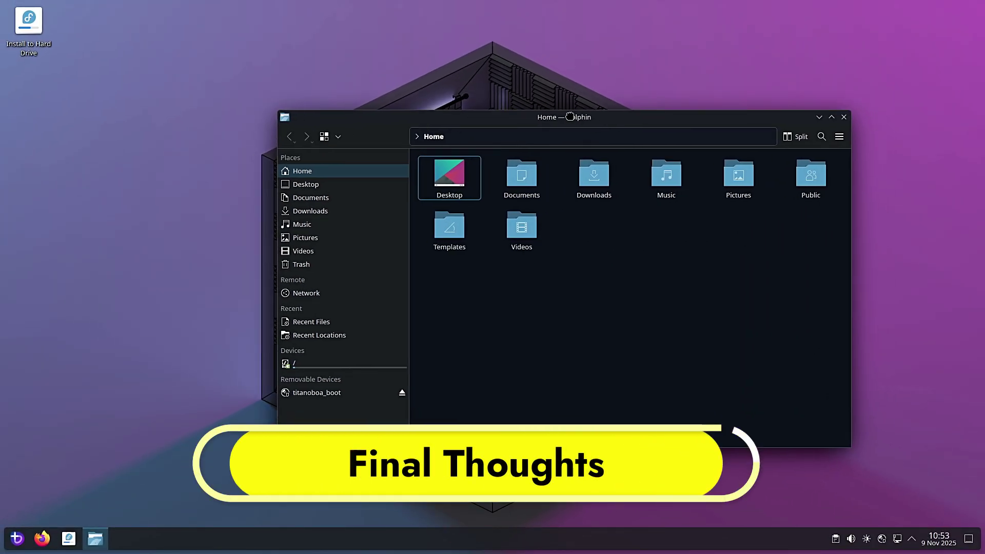
Move the Dolphin window up-left and open the Dolphin Handbook from the Help menu.
left_click_drag(588, 115, 500, 58)
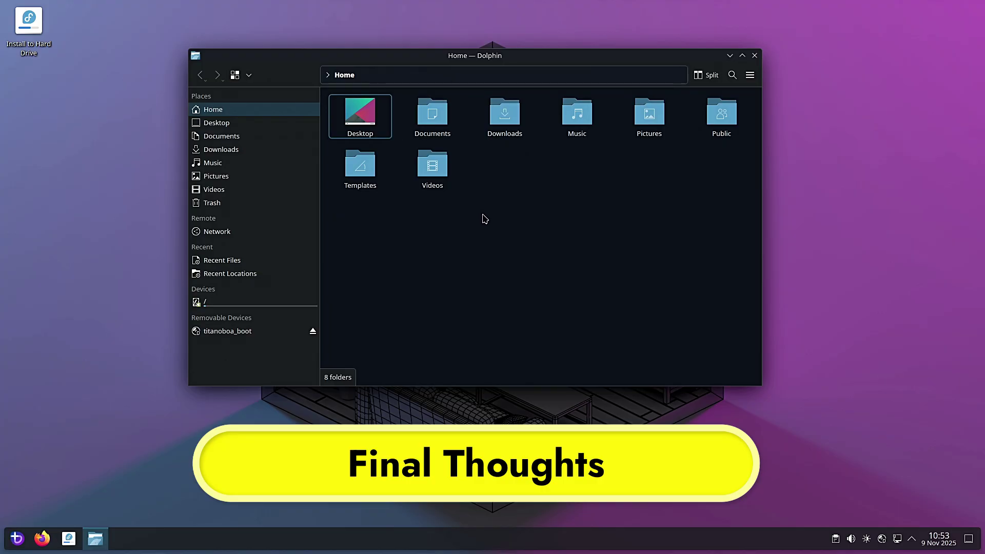
left_click(750, 75)
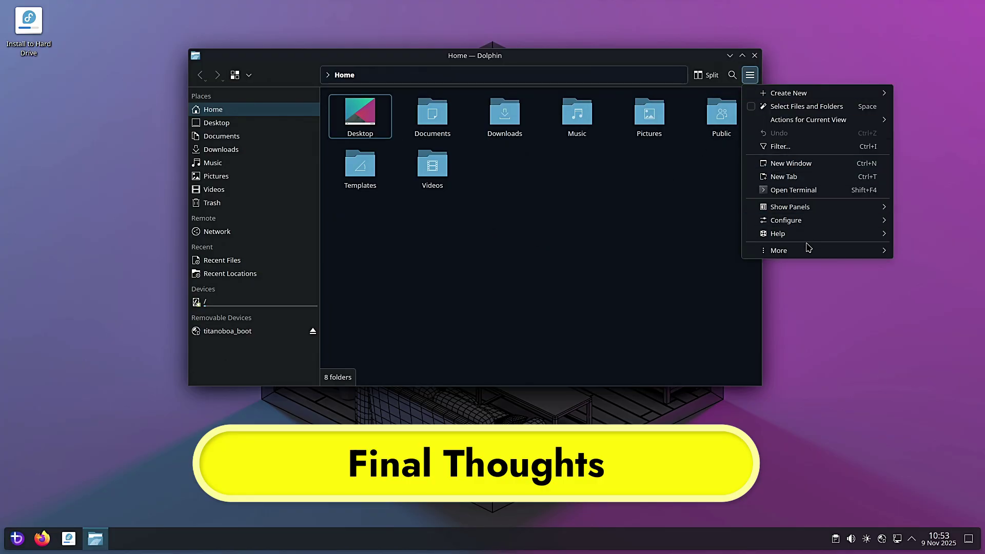
mouse_move(810, 234)
left_click(861, 240)
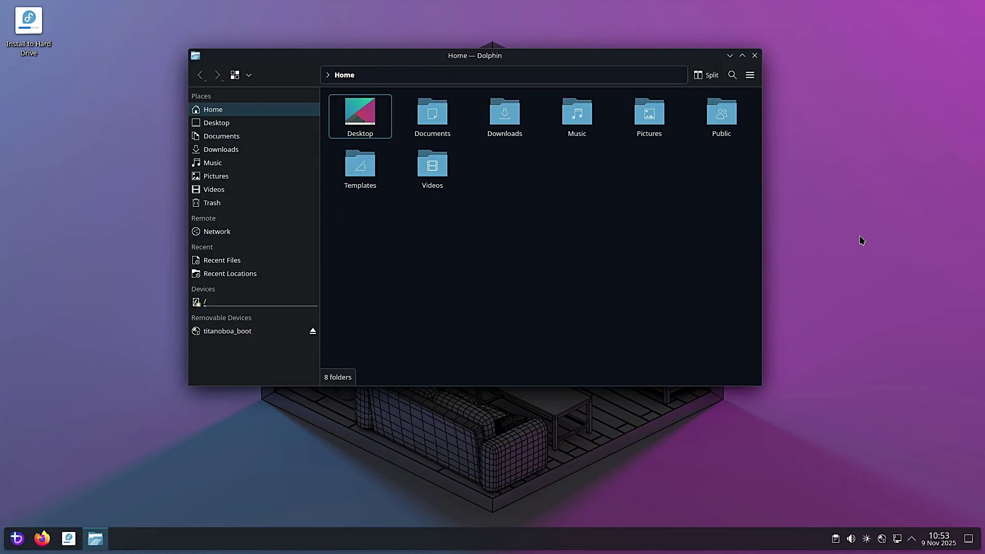
View the About Dolphin information, then close it and the Dolphin Handbook window.
left_click(749, 75)
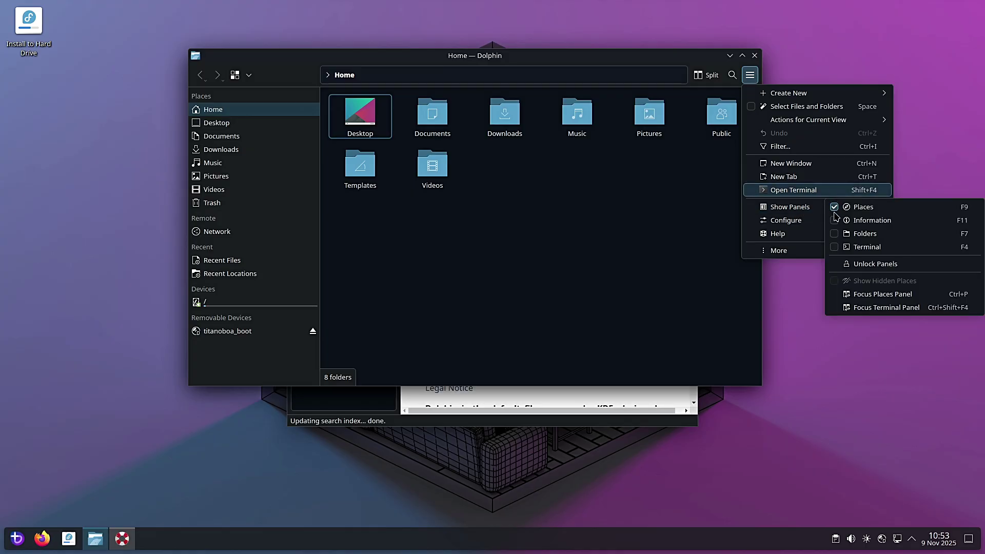
mouse_move(803, 234)
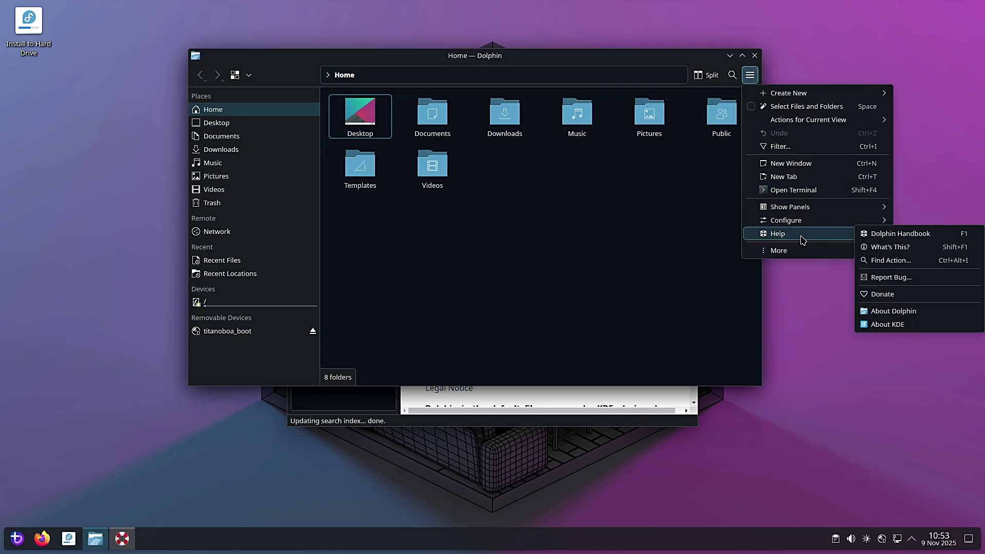
left_click(897, 311)
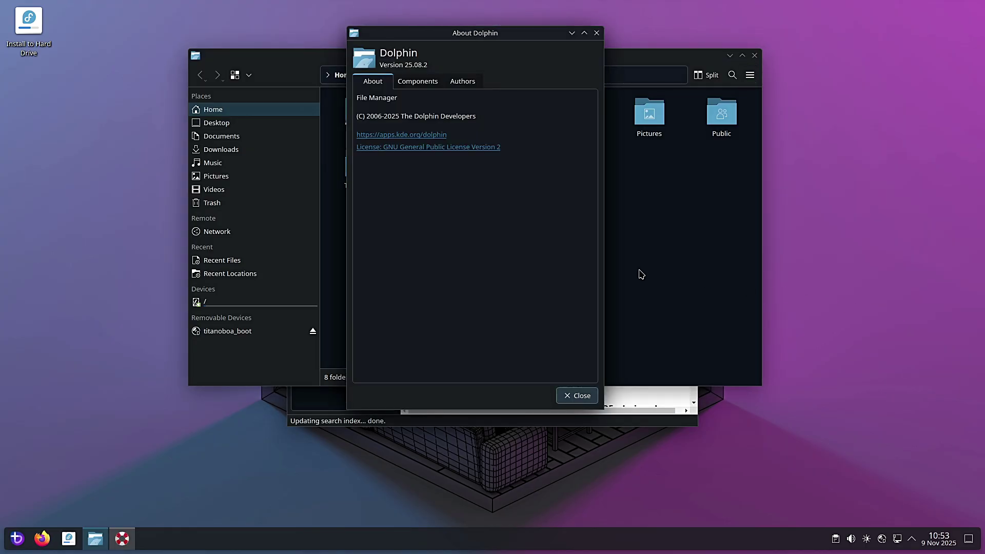
left_click(574, 394)
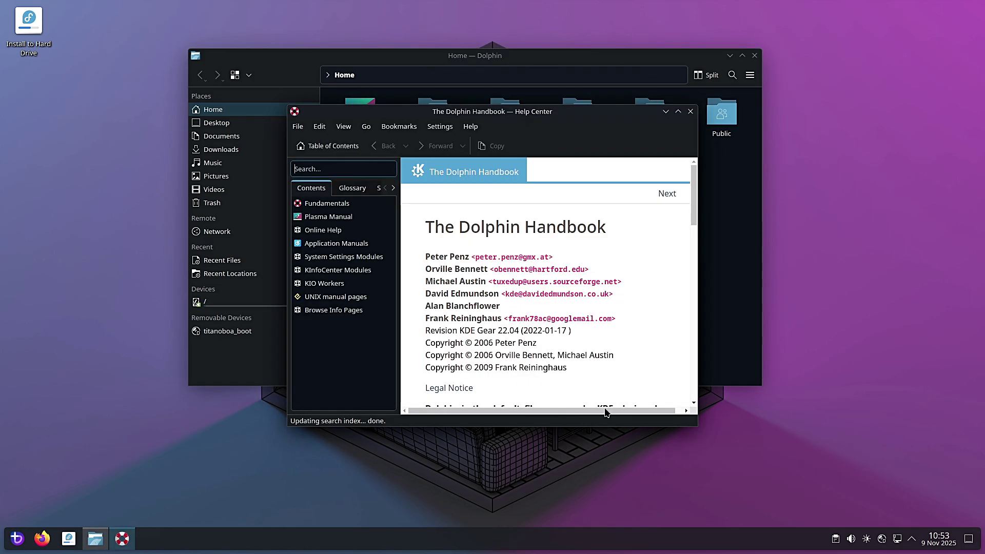
left_click(690, 111)
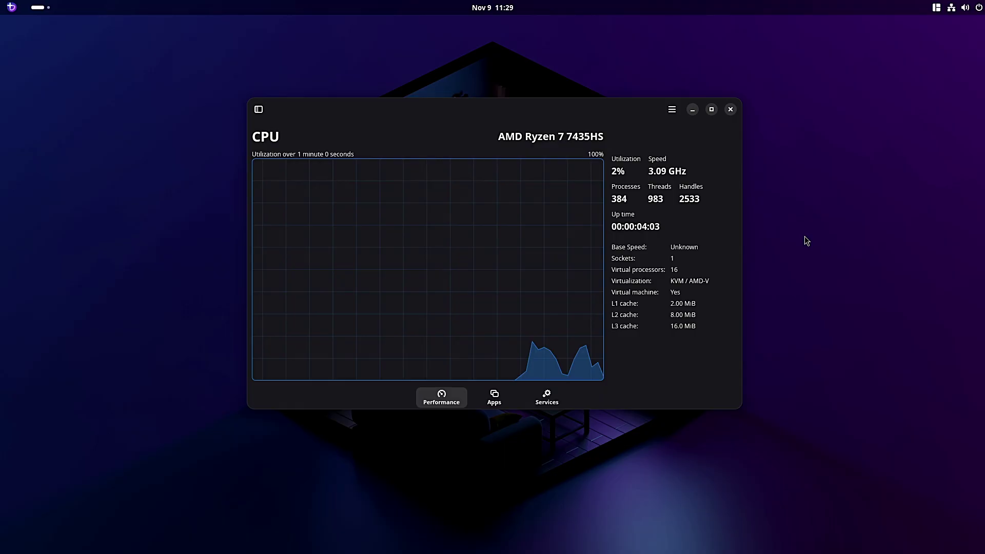
Browse the Apps and Services tabs, then show the Performance device sidebar with Memory details.
left_click(499, 401)
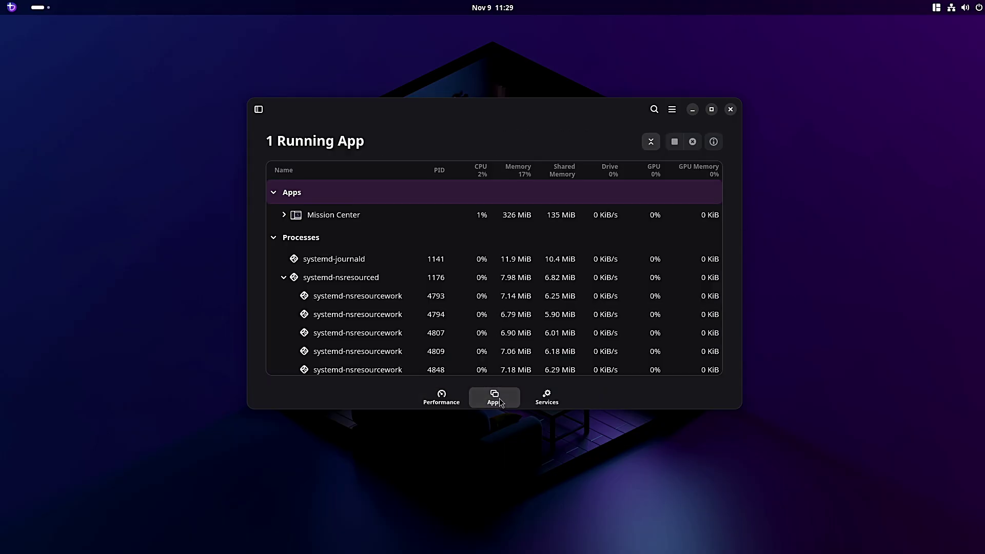
left_click(546, 399)
left_click(442, 403)
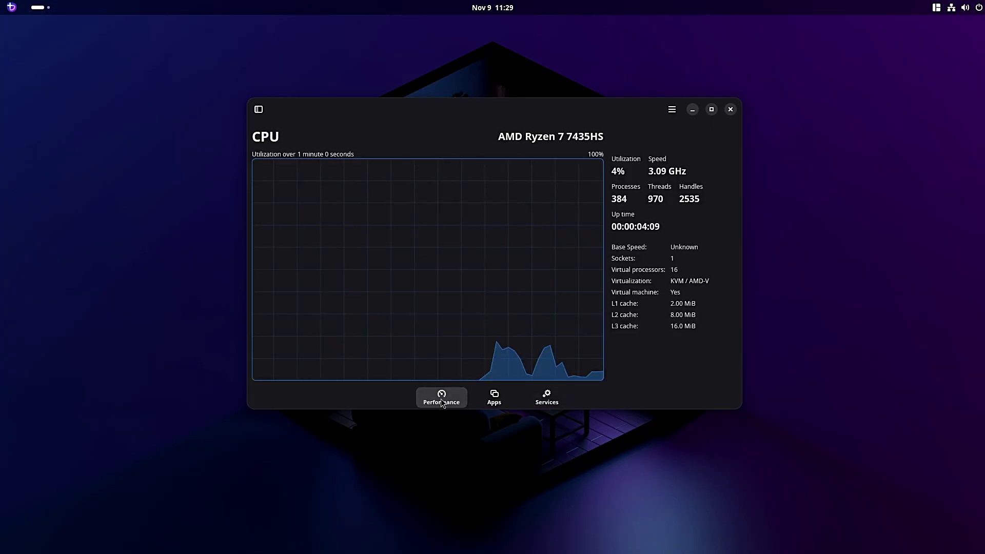
left_click(259, 110)
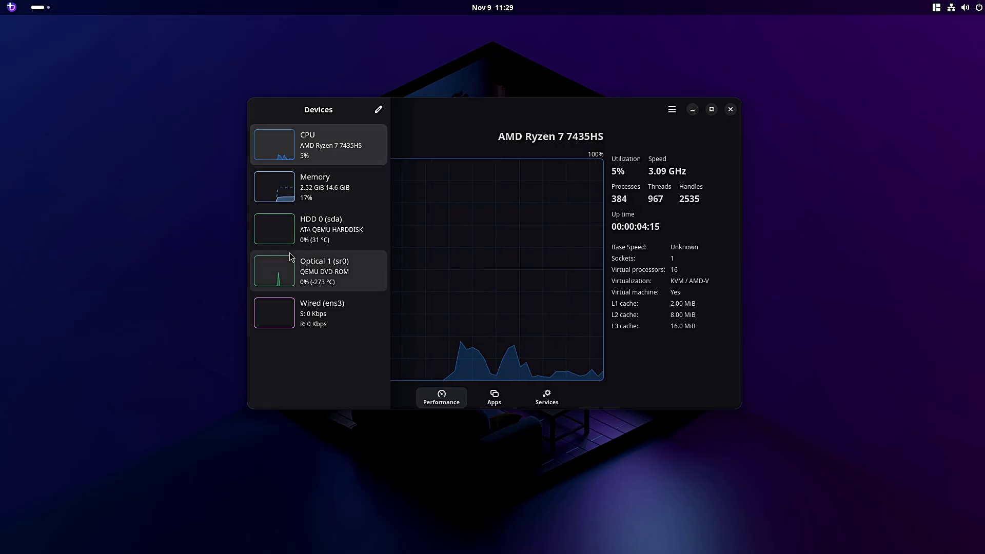
left_click(290, 189)
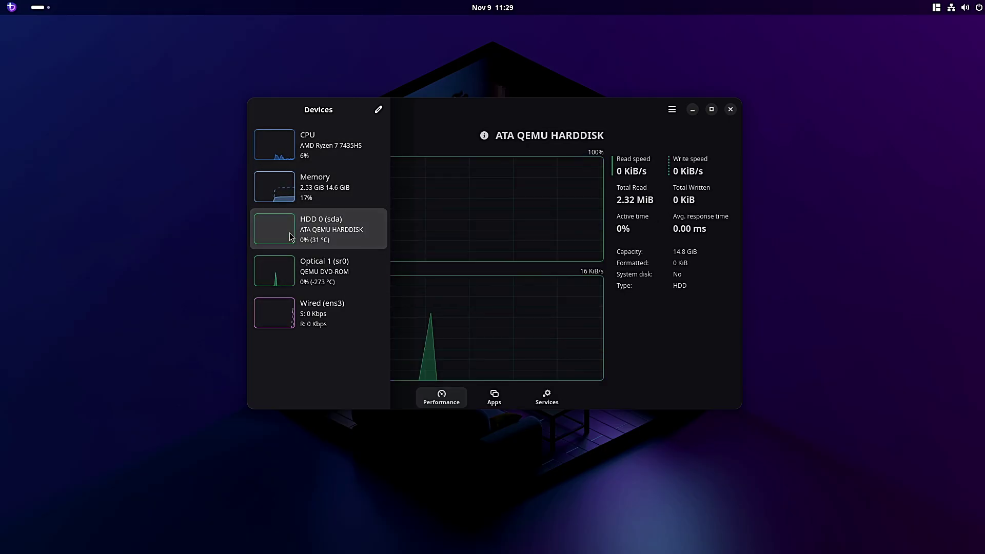